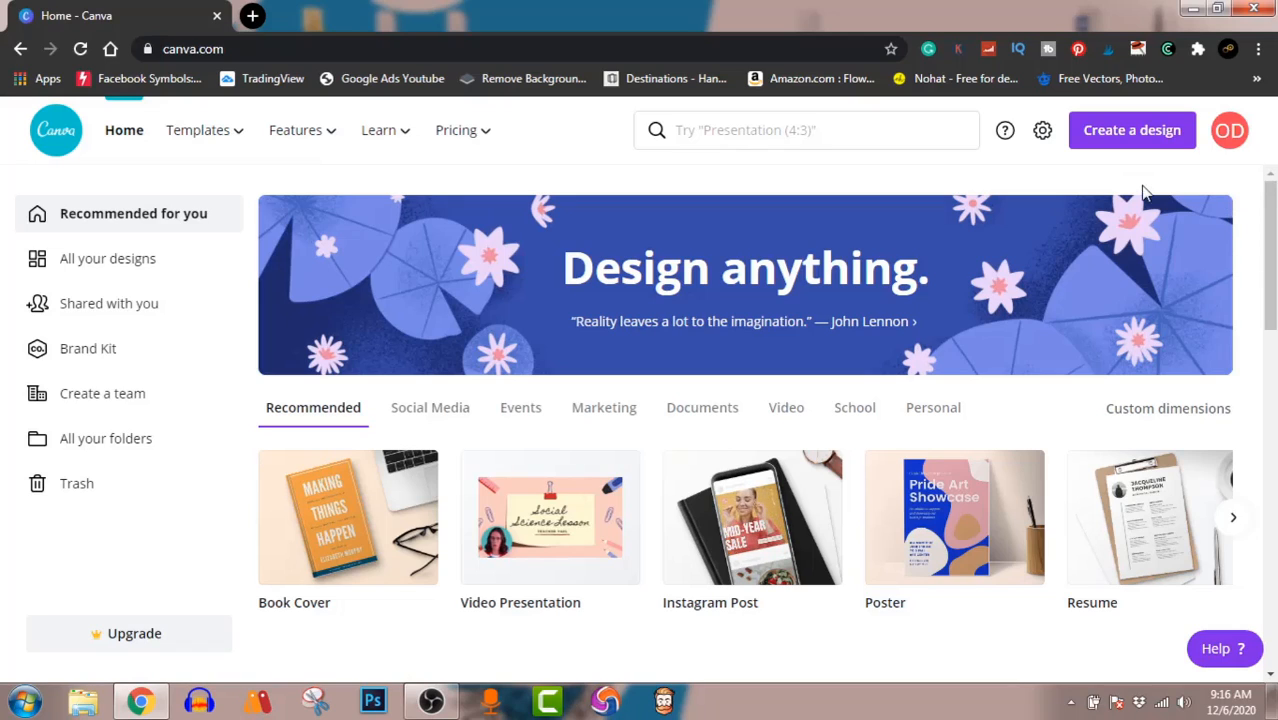
- Create a new blank design with the custom dimensions 4500 x 5400 px
click(1124, 138)
click(998, 224)
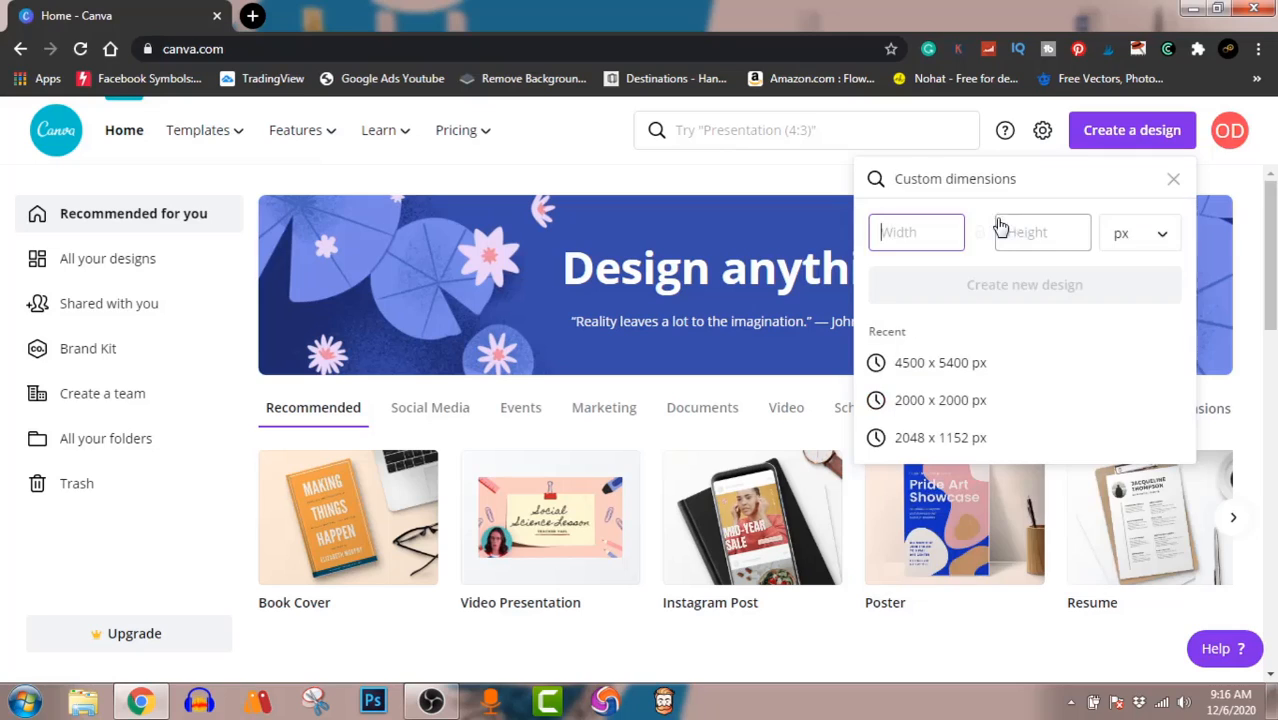
click(937, 365)
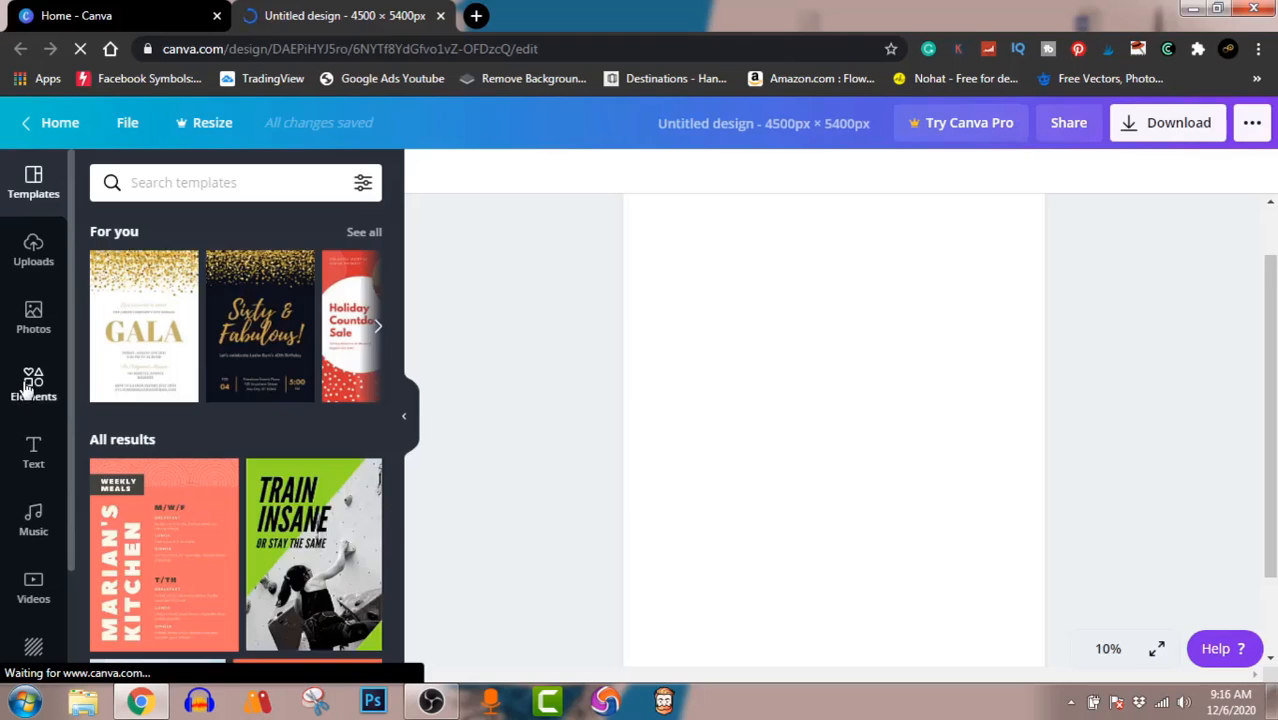
- Add the script-style "engaged!" font combination to the blank page
click(28, 390)
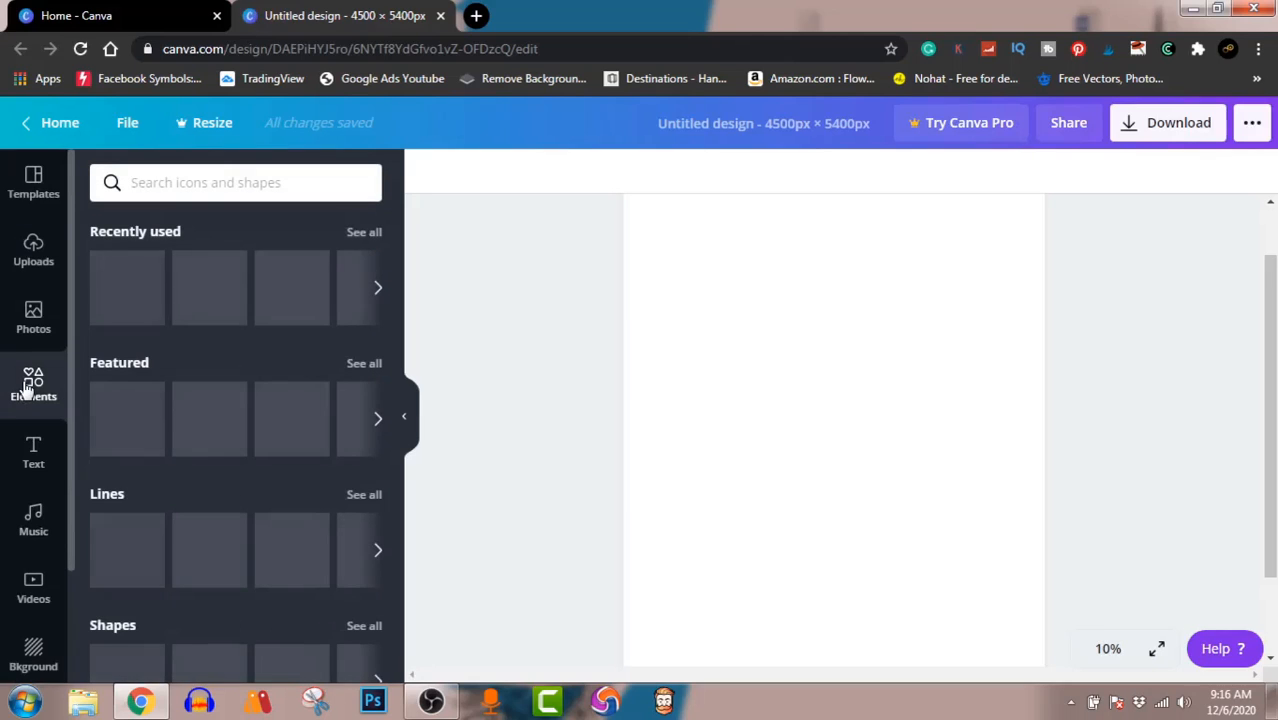
click(33, 452)
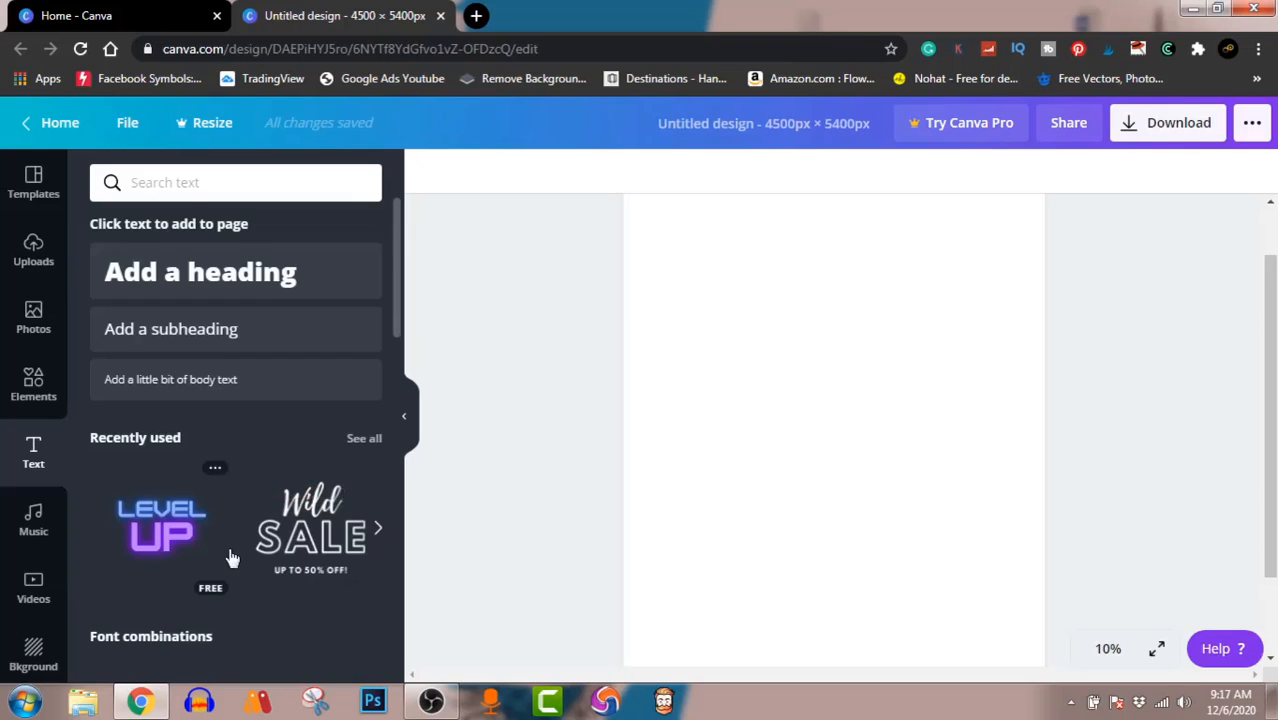
scroll(229, 557, down, 2)
scroll(231, 557, down, 5)
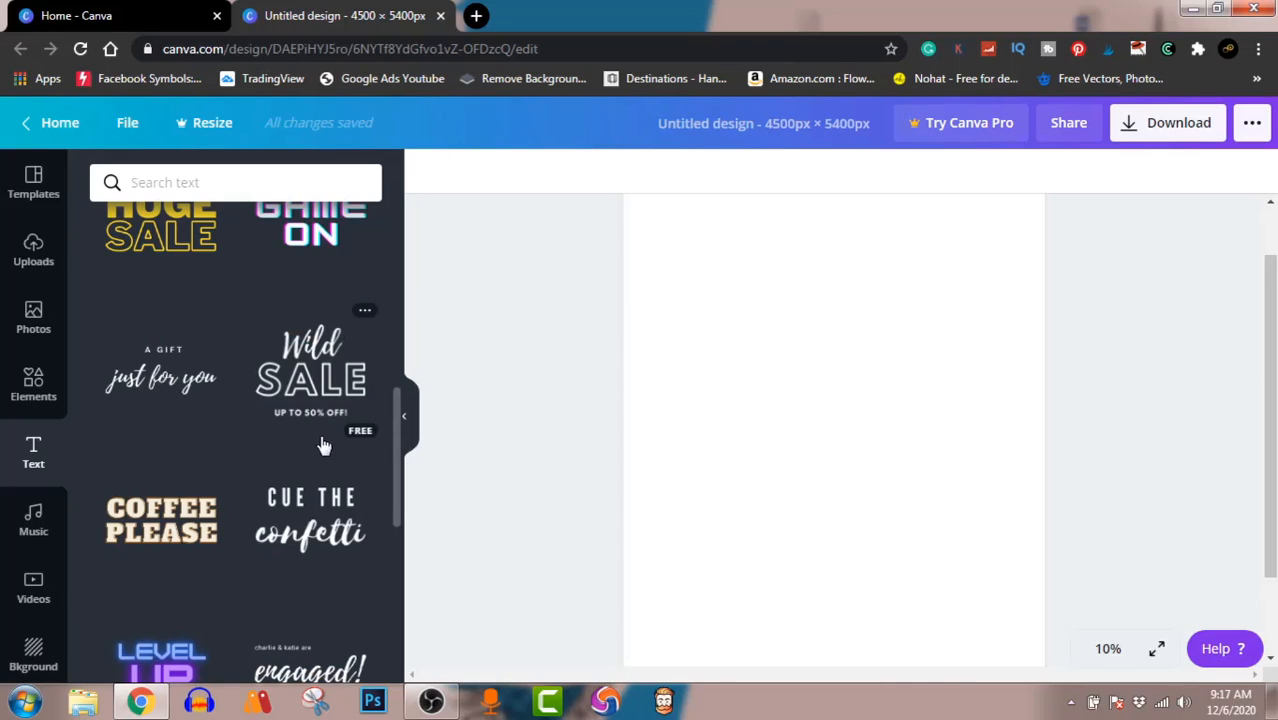
scroll(323, 465, down, 1)
scroll(323, 465, down, 1)
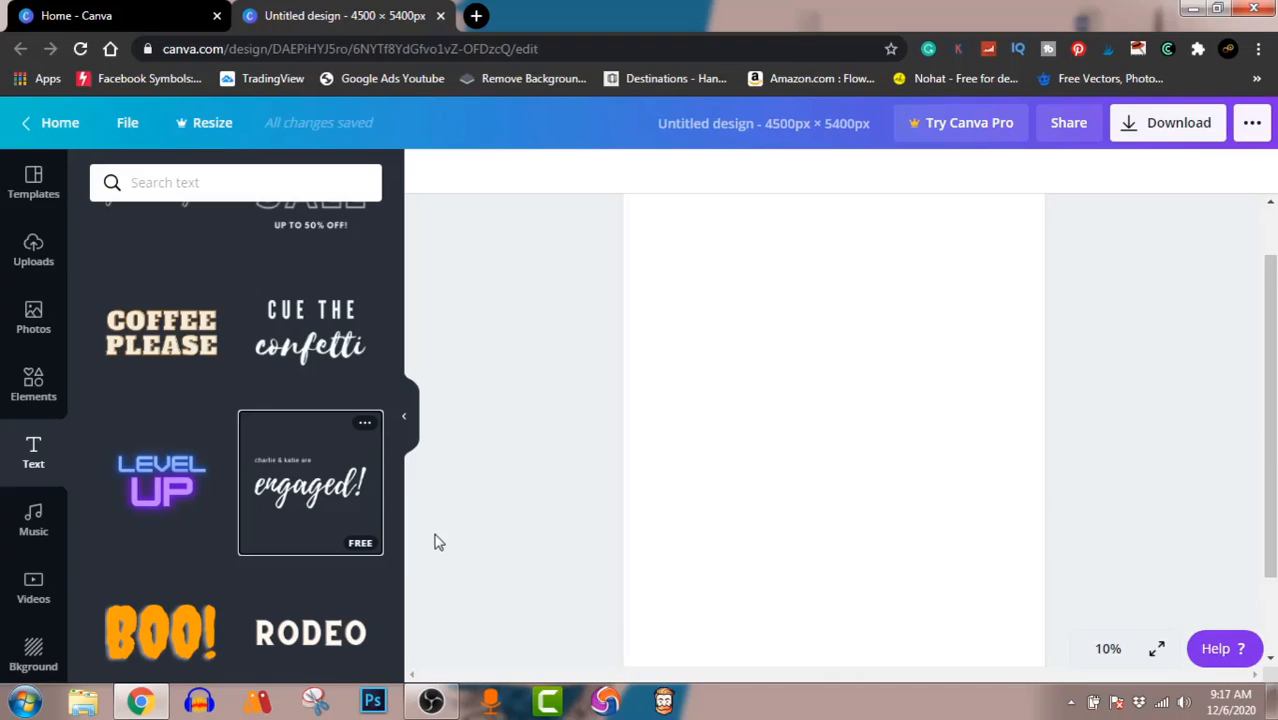
click(336, 490)
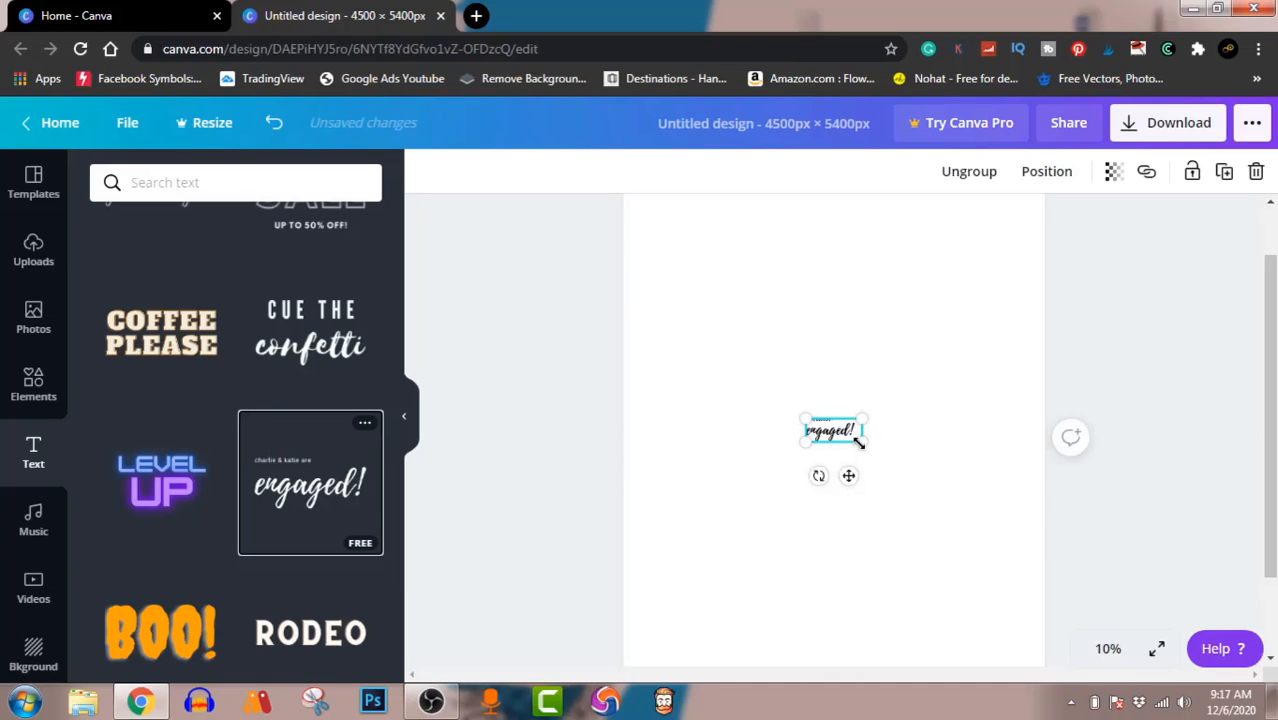
- Enlarge the "engaged!" text group until its script word is about size 755, and place it near the middle of the page
drag(857, 442, 1058, 597)
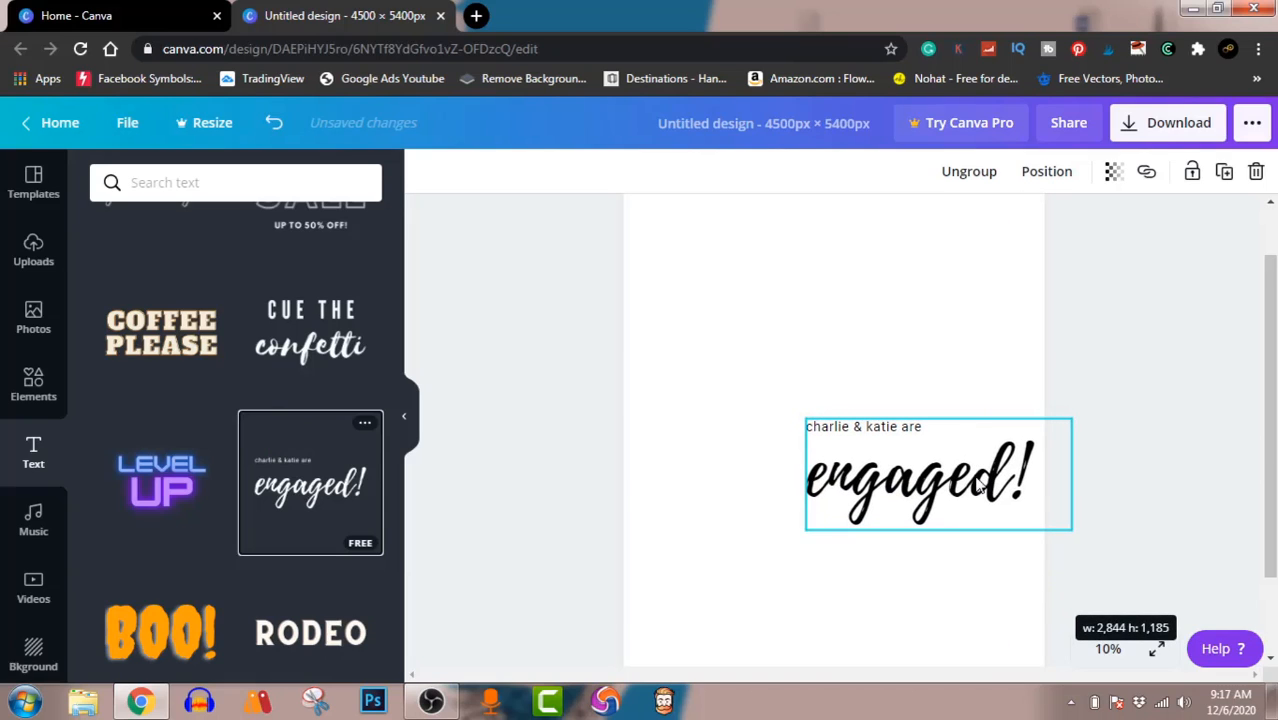
click(1140, 406)
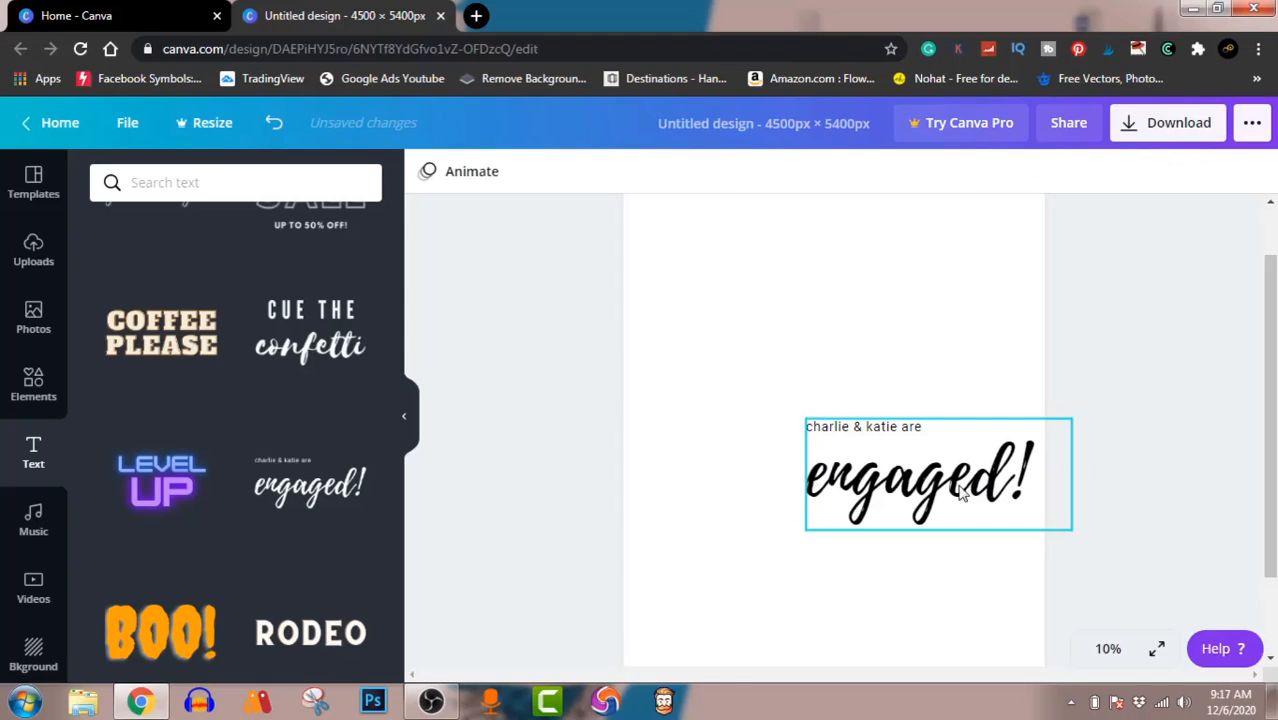
drag(960, 495, 853, 397)
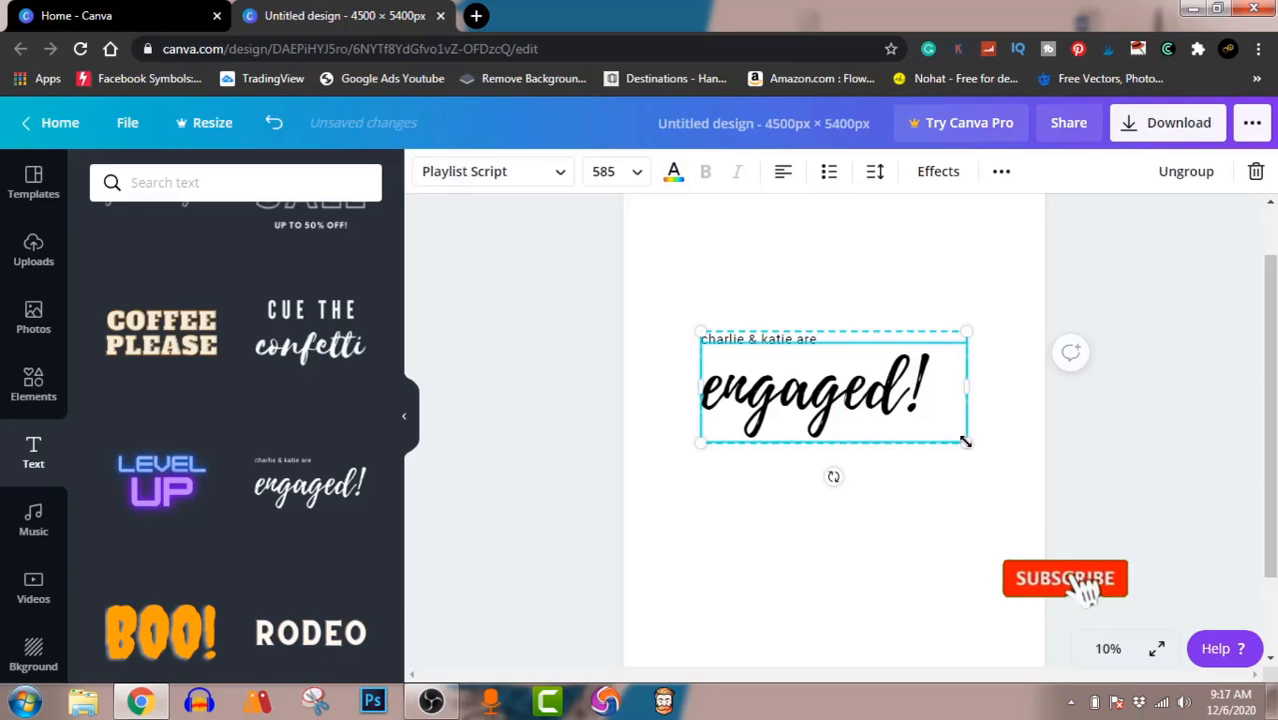
drag(966, 441, 1027, 508)
drag(922, 419, 897, 397)
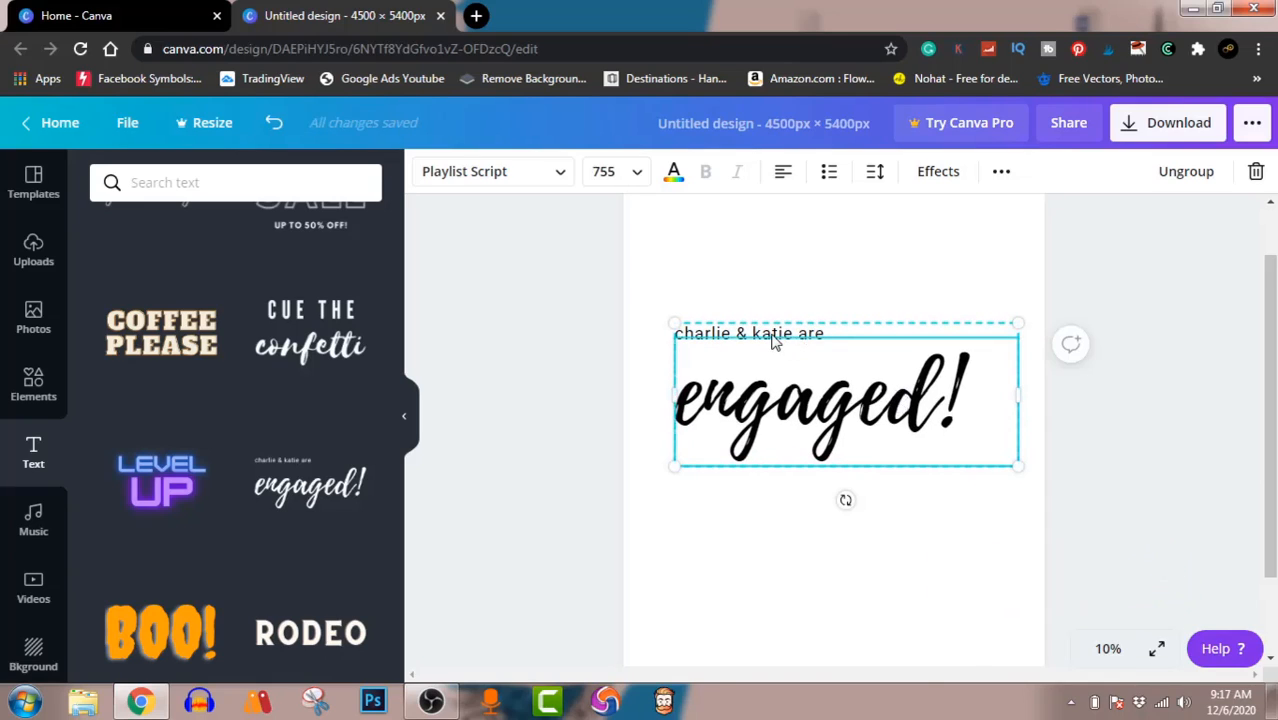
- Ungroup the text combination and delete the small line above "engaged!"
click(1186, 171)
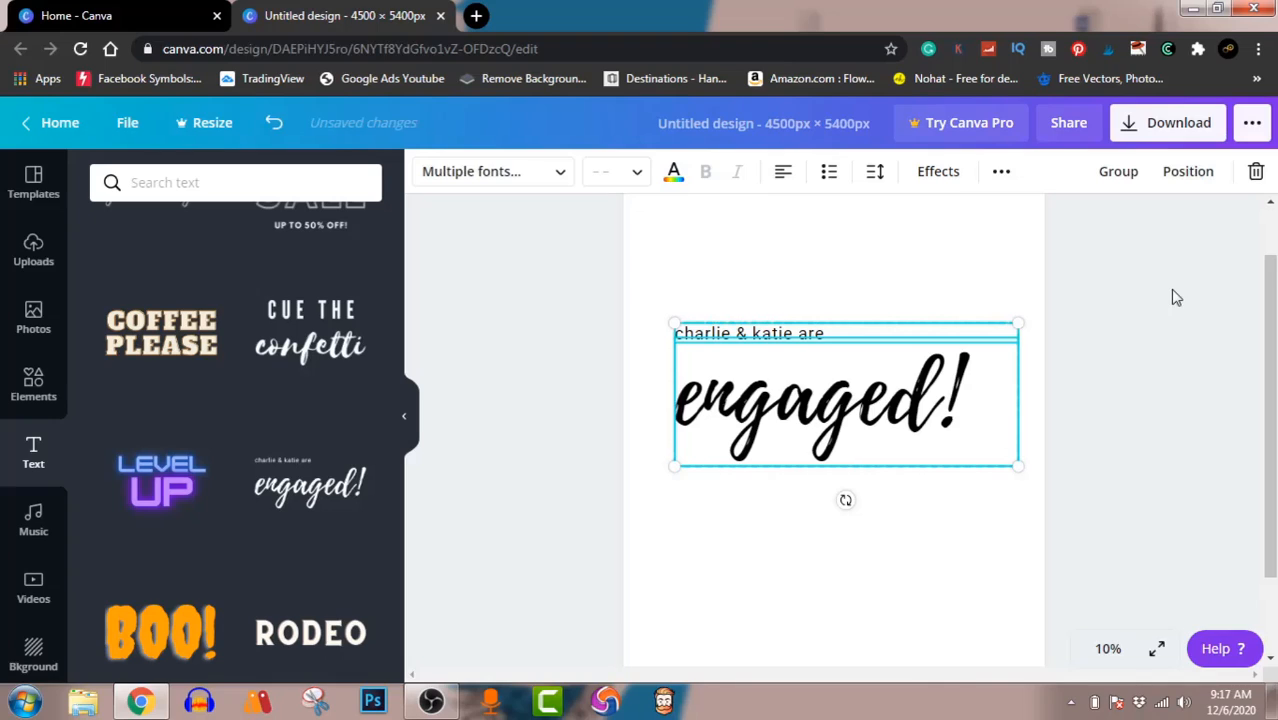
click(1148, 345)
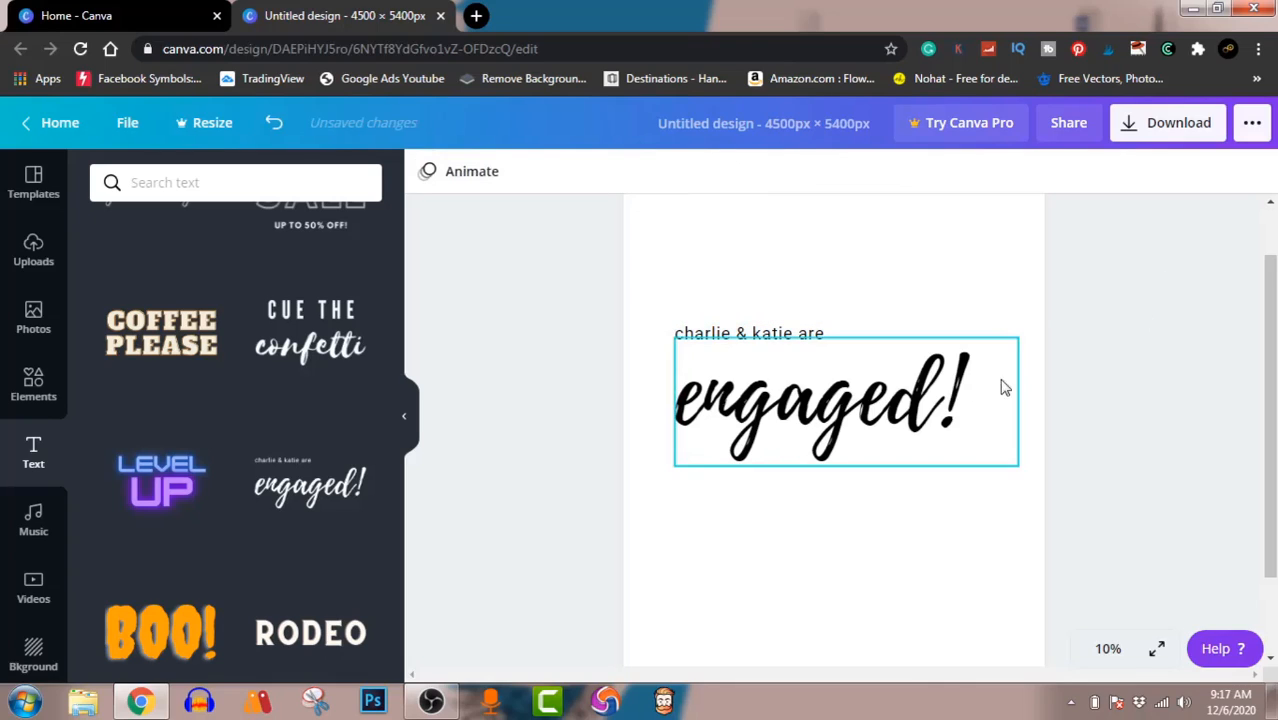
click(786, 340)
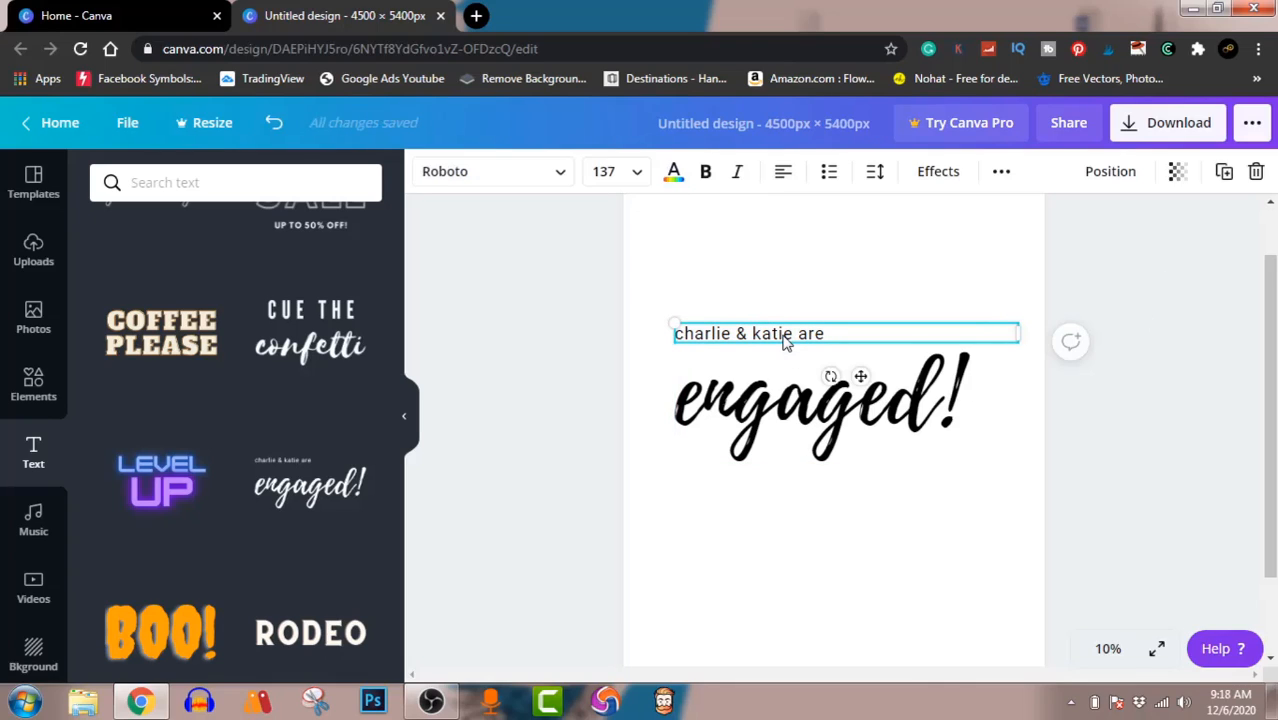
key(Delete)
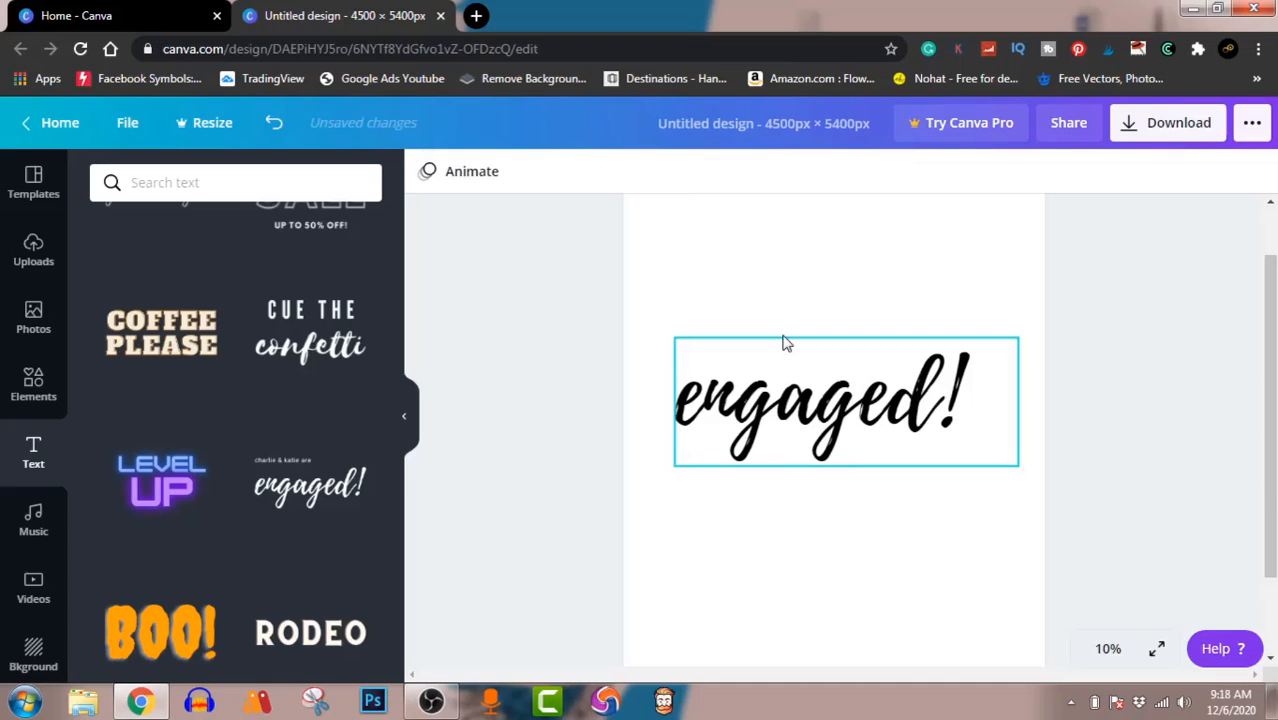
- Replace the word "engaged!" with "Believe"
click(900, 405)
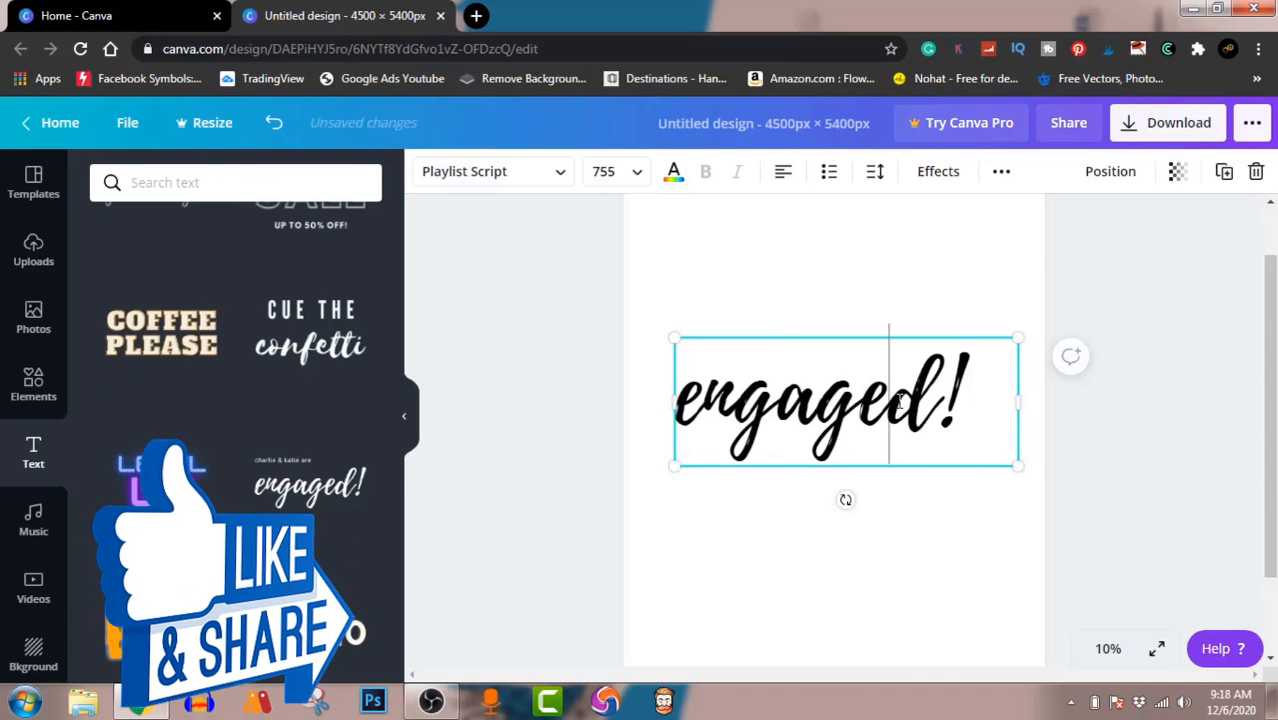
double_click(900, 400)
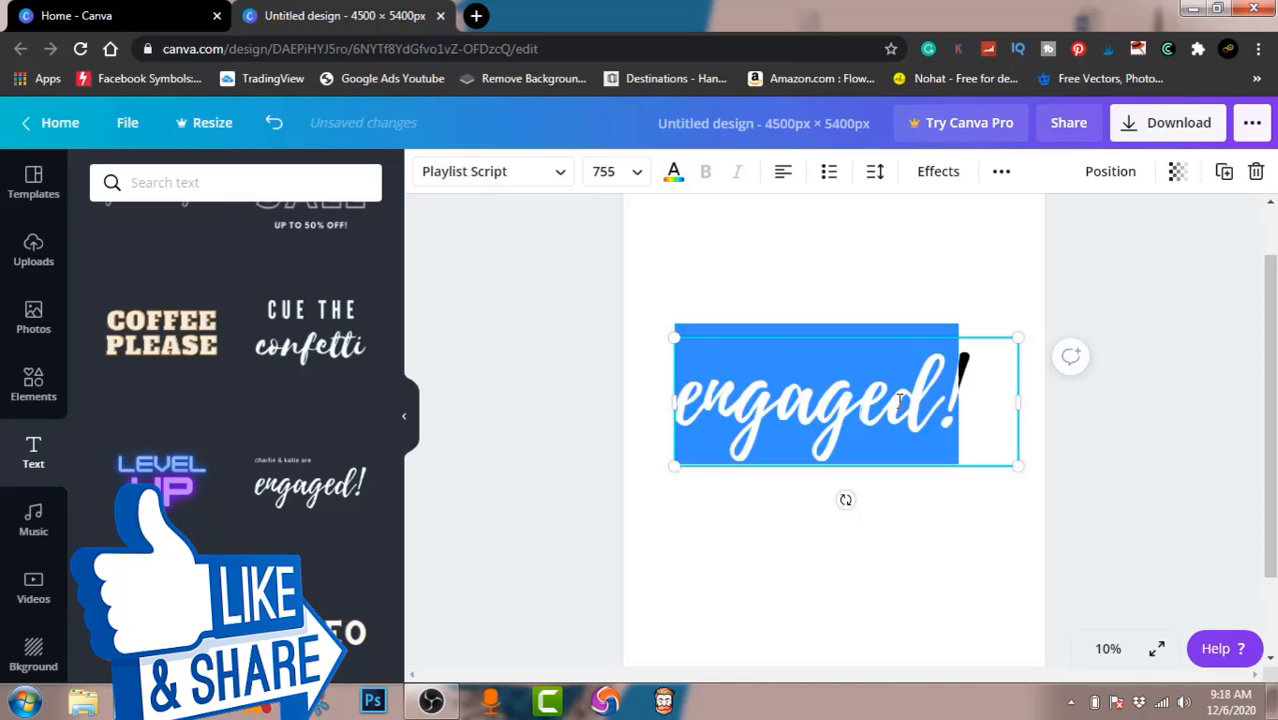
text(b)
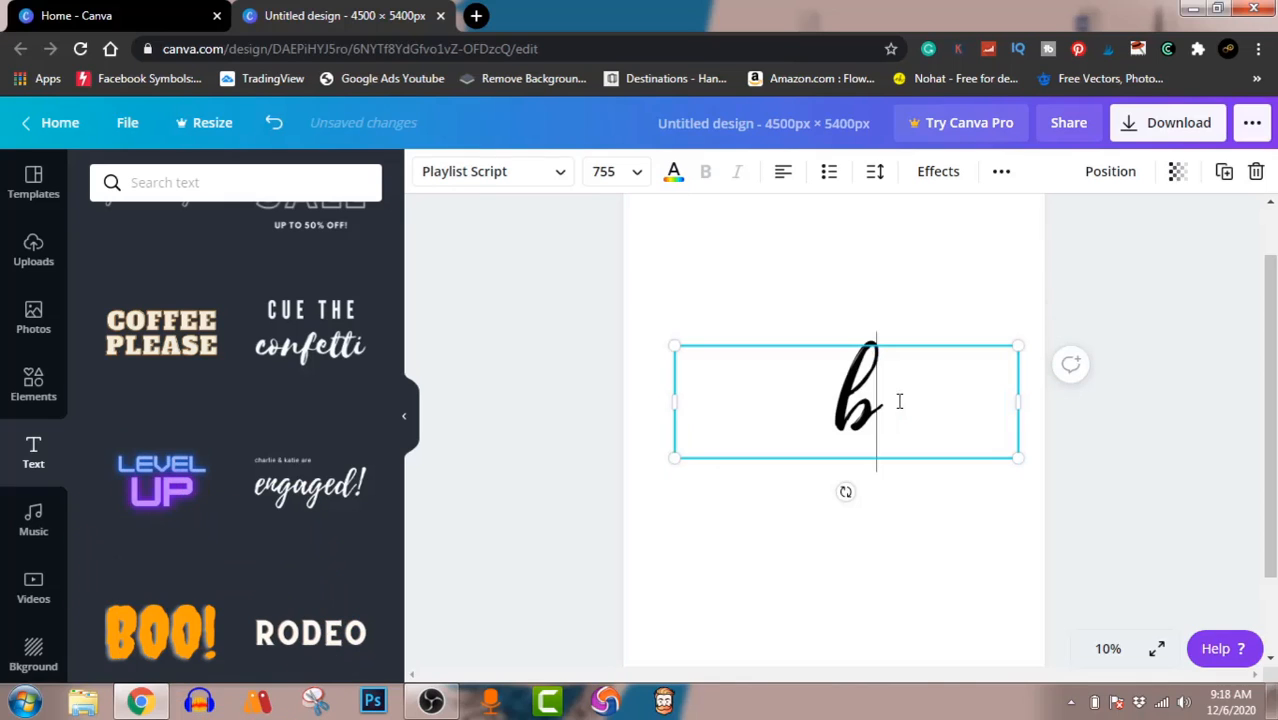
key(BackSpace)
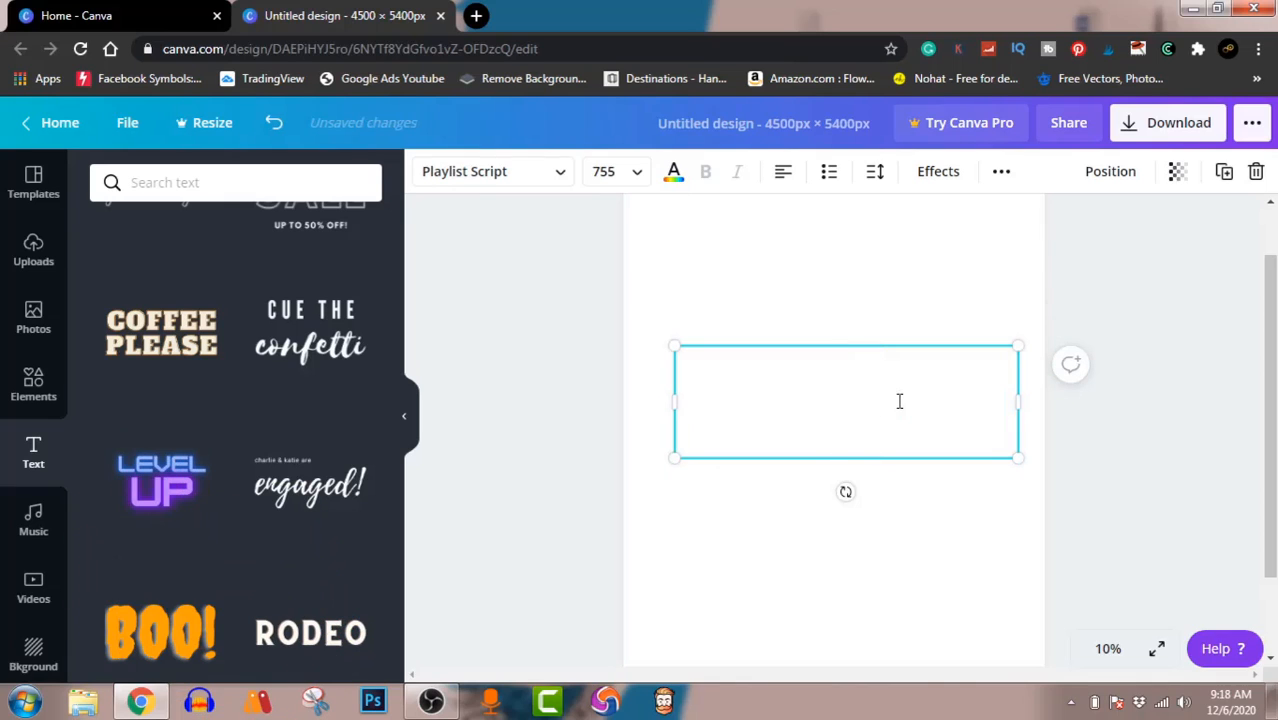
text(B)
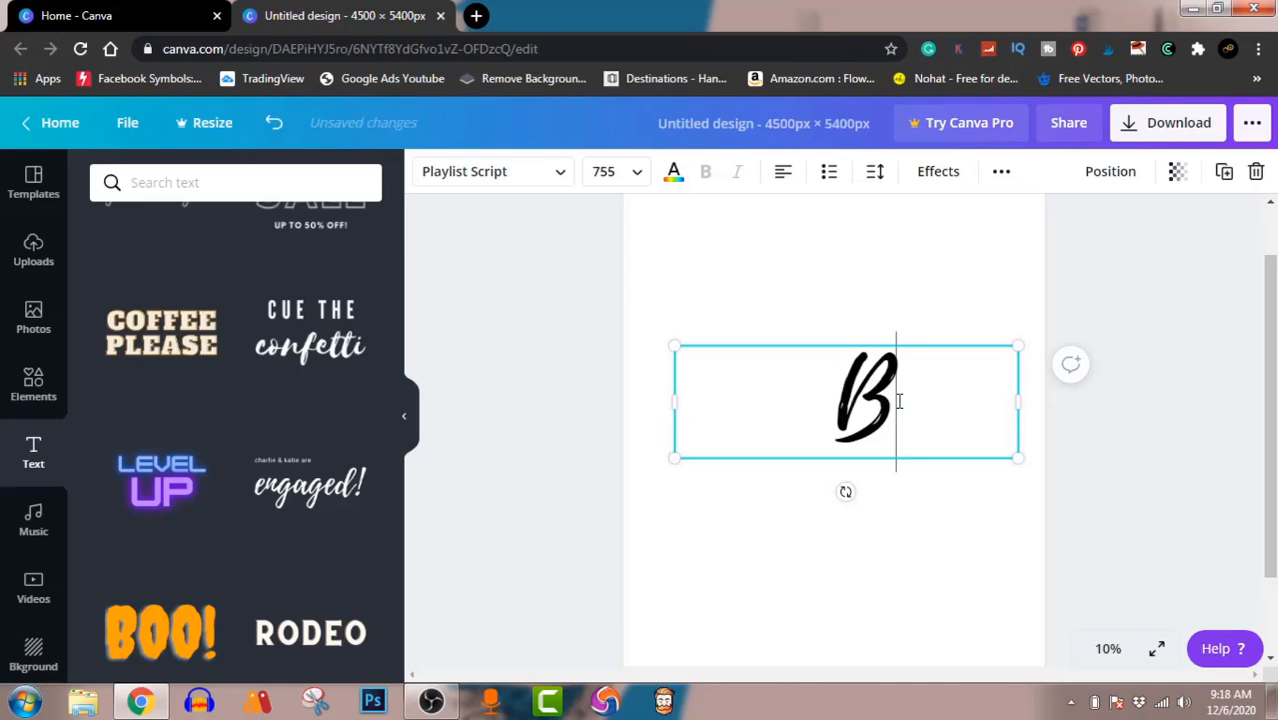
text(el)
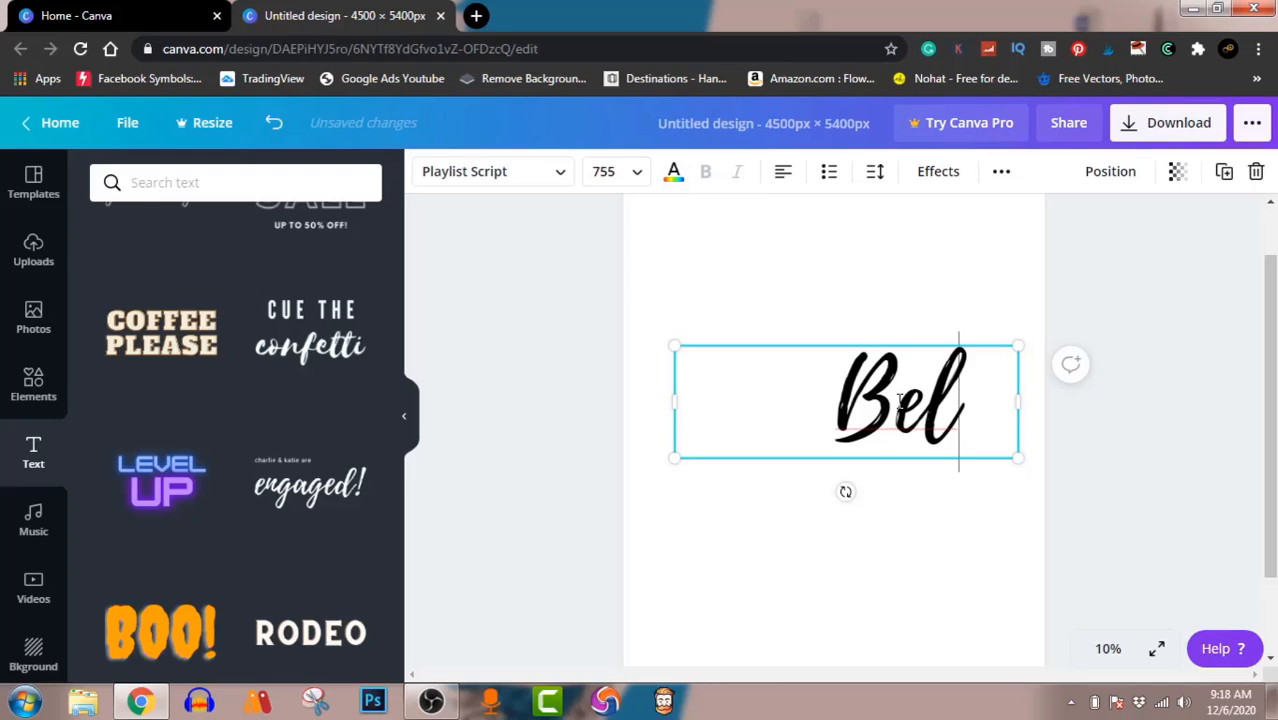
text(ieve)
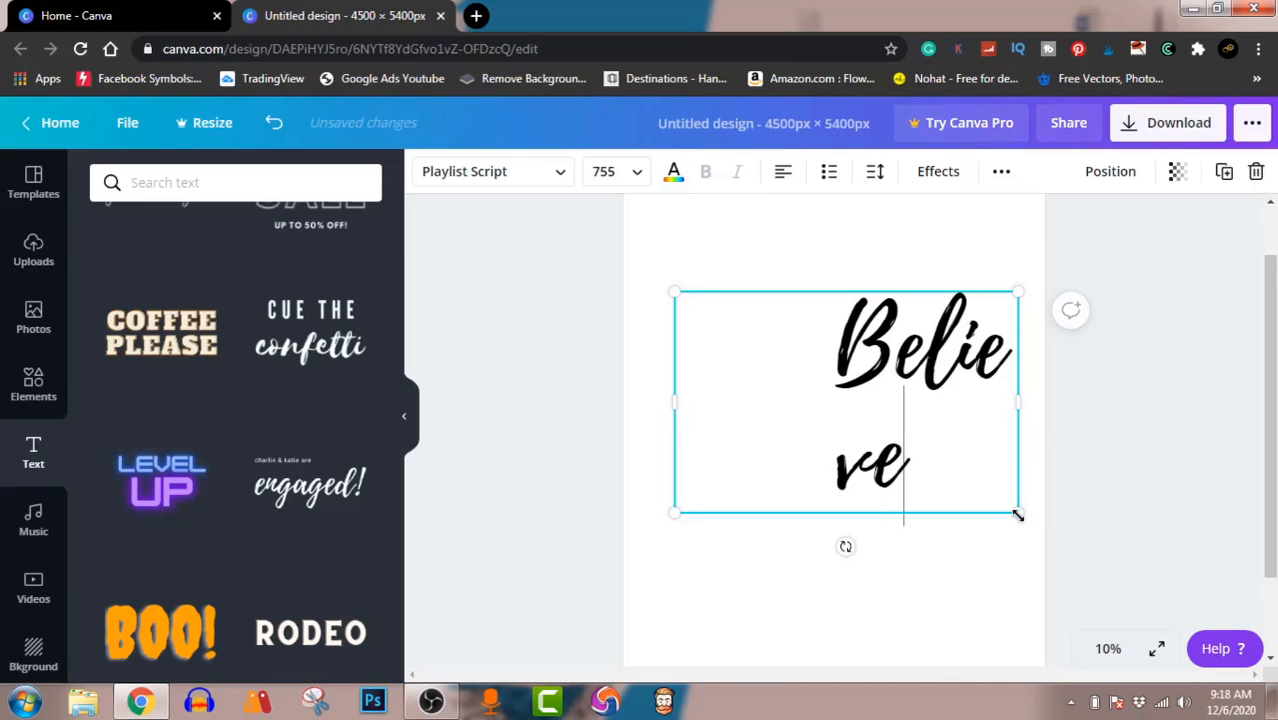
- Fit "Believe" on one line by widening its text box, enlarge it to about size 799 and centre the word on the page
drag(1017, 511, 968, 462)
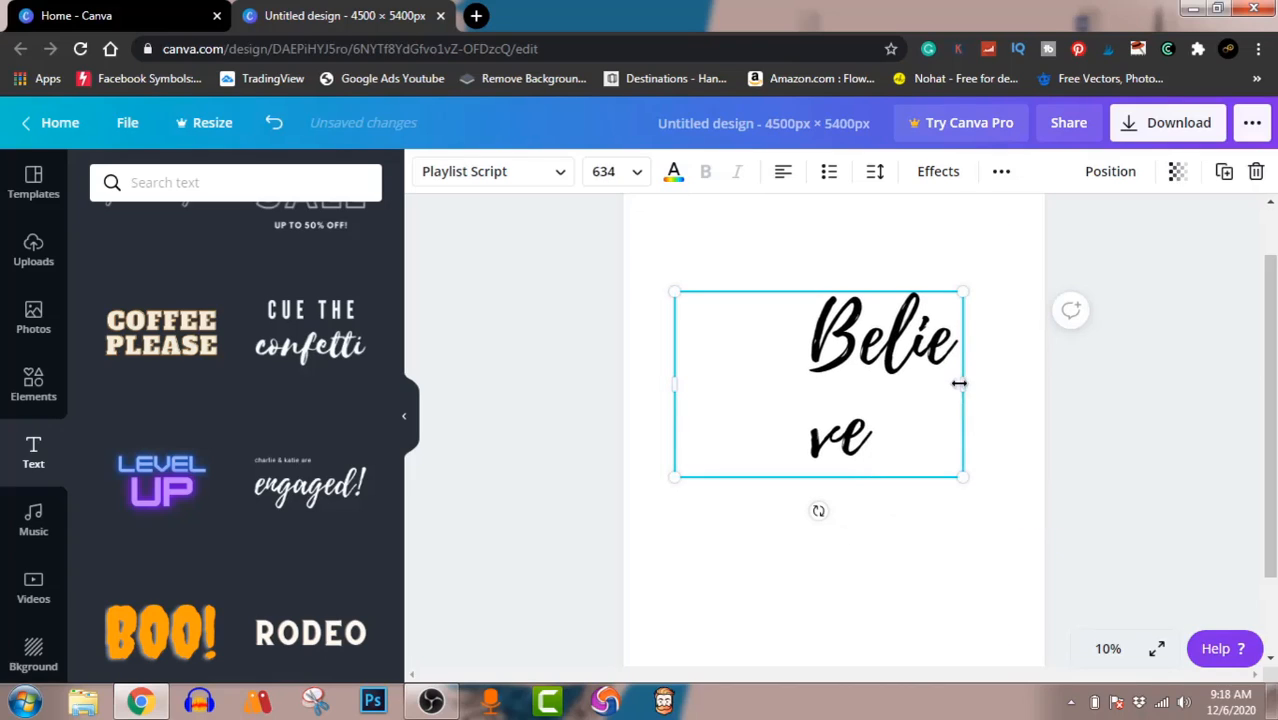
drag(962, 382, 1039, 382)
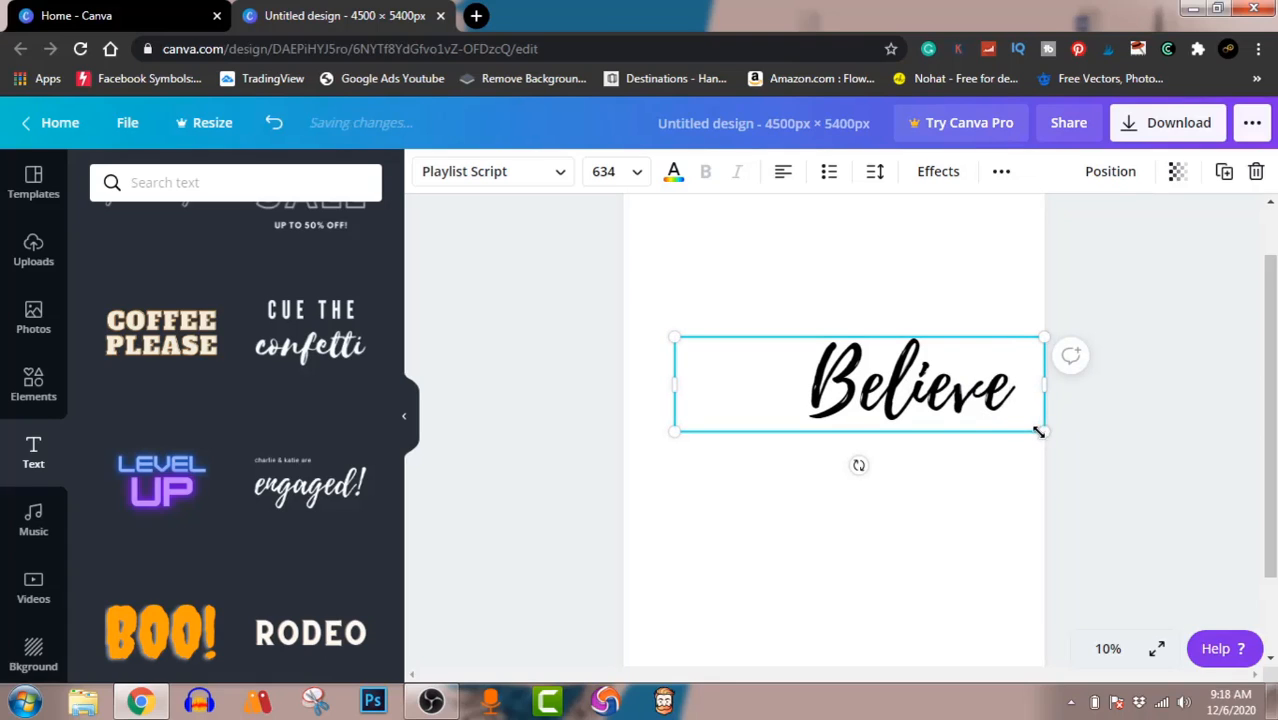
drag(1036, 431, 1130, 476)
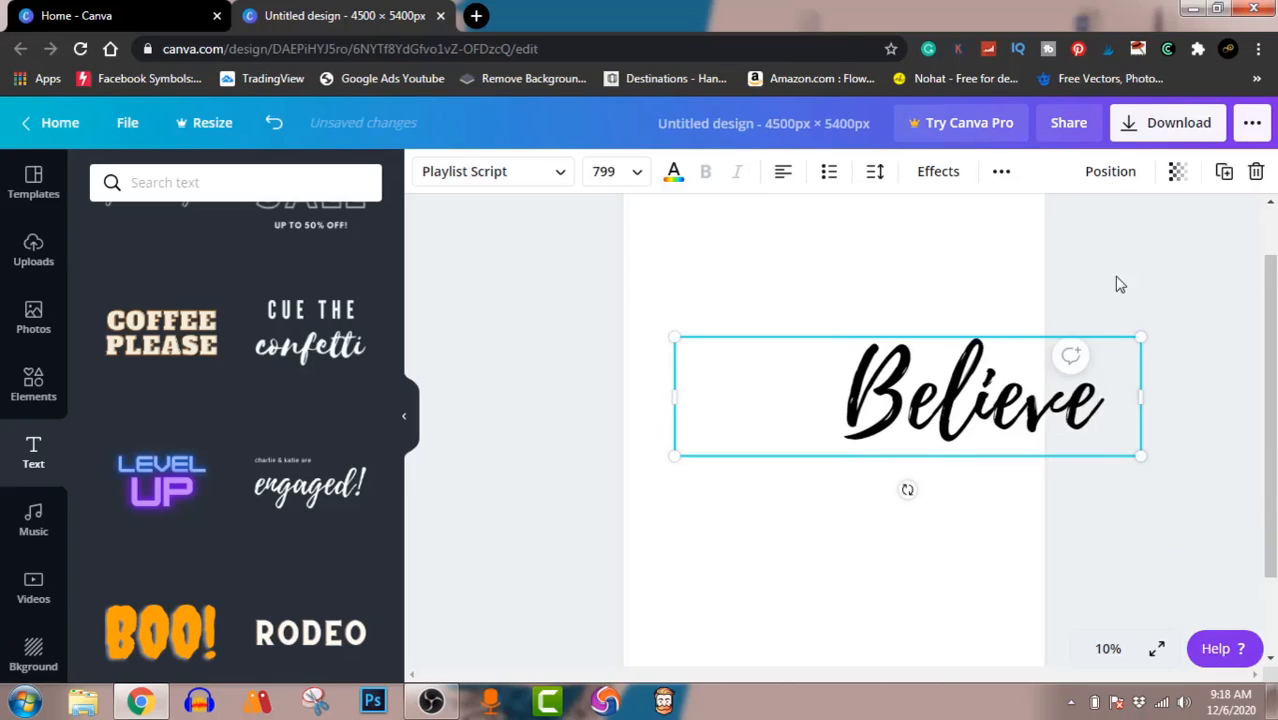
click(1118, 272)
drag(985, 404, 842, 400)
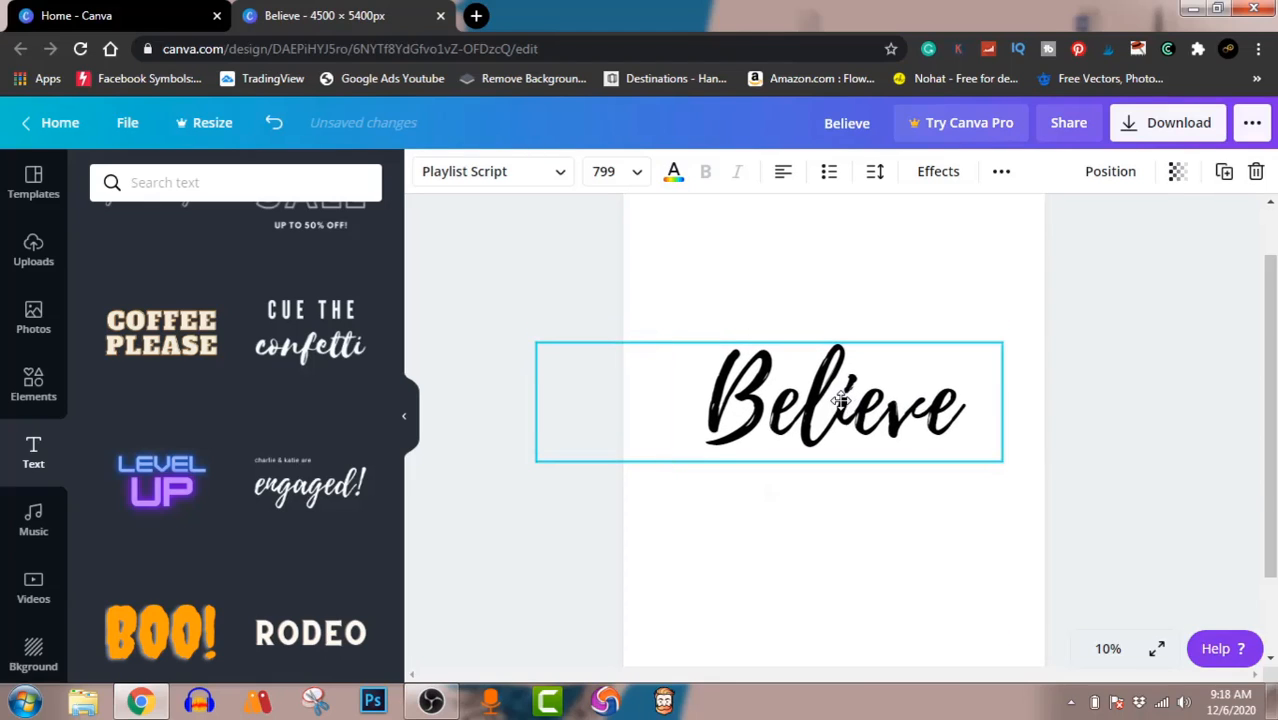
click(502, 583)
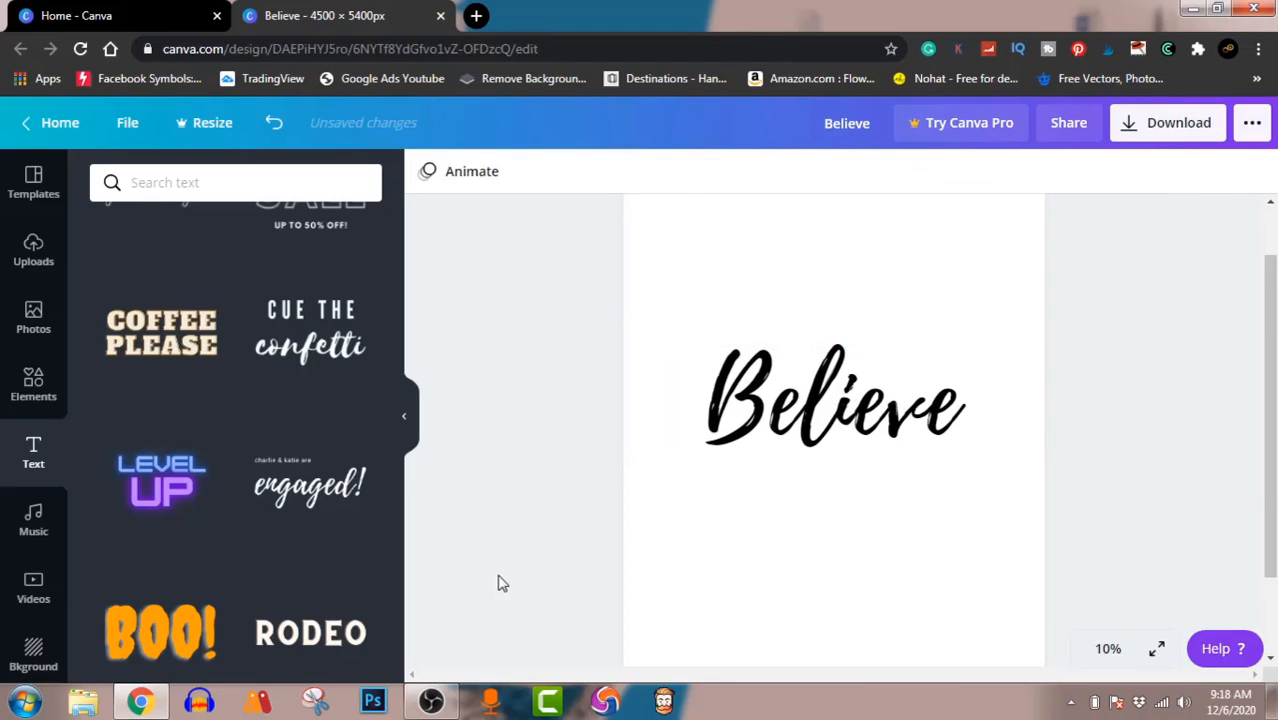
- Add the recently used hanging Christmas ornaments graphic, enlarge it slightly and place it directly beneath "Believe"
click(42, 388)
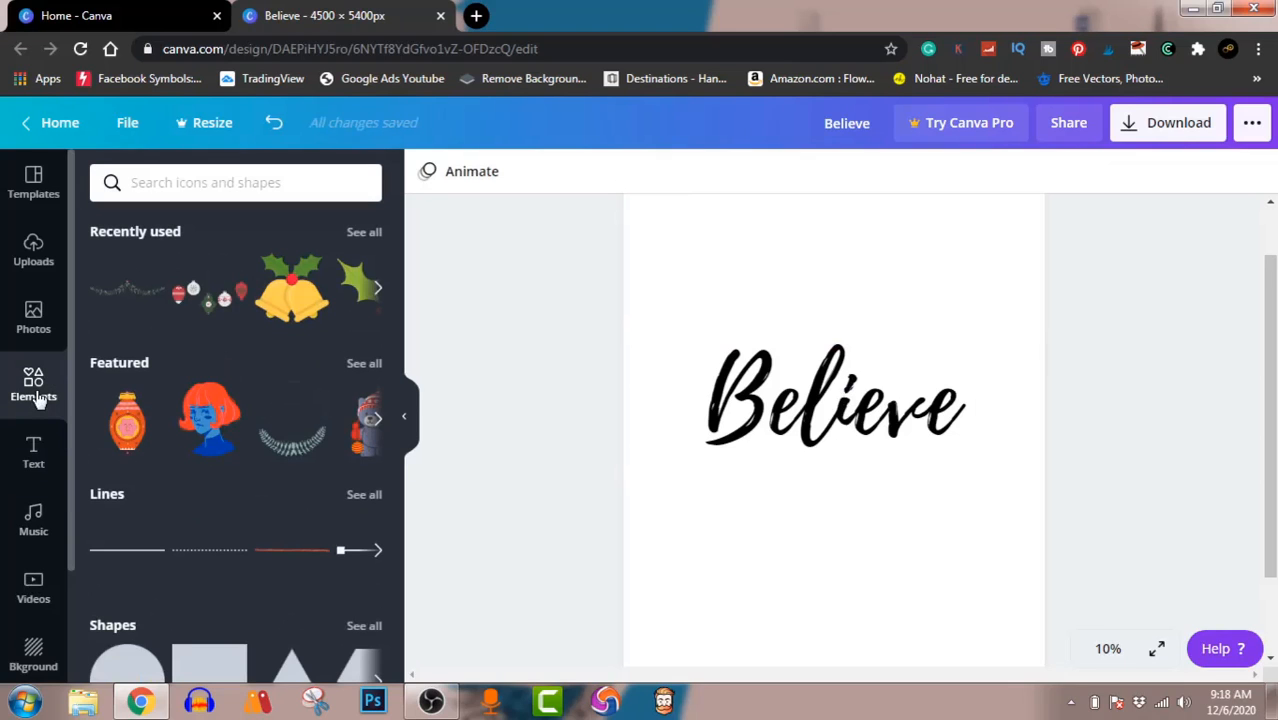
click(190, 297)
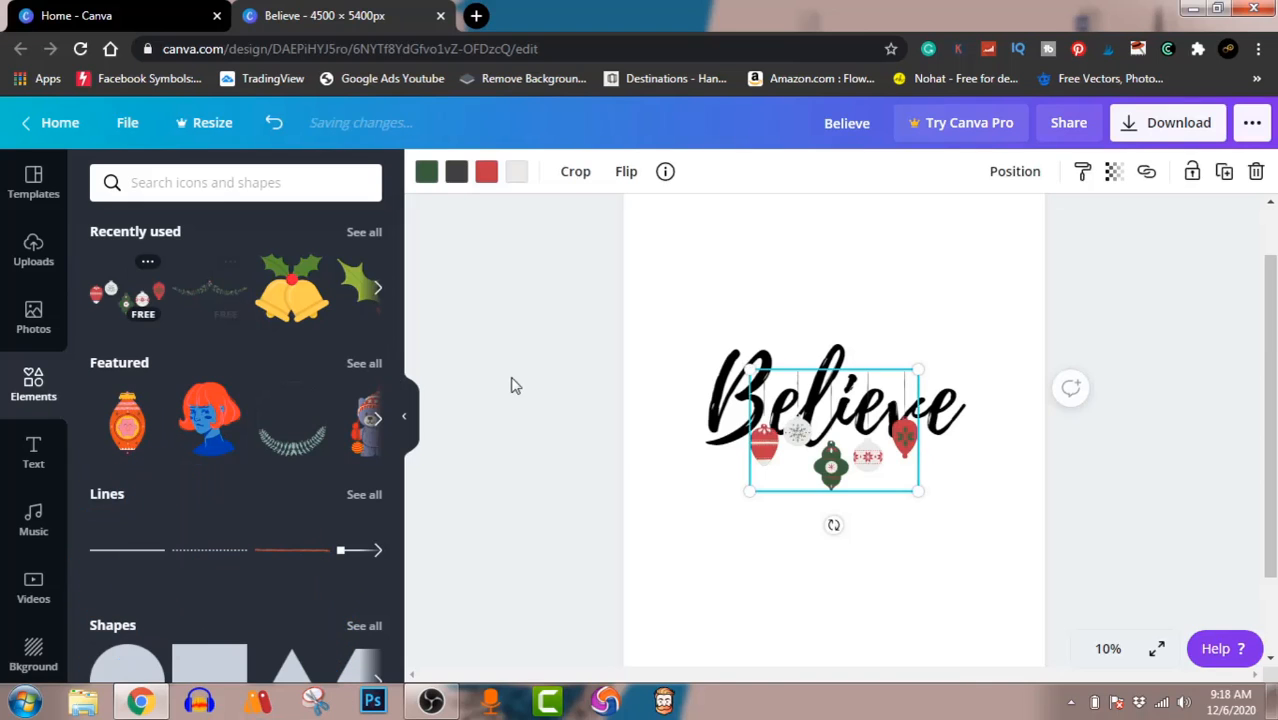
drag(846, 450, 849, 516)
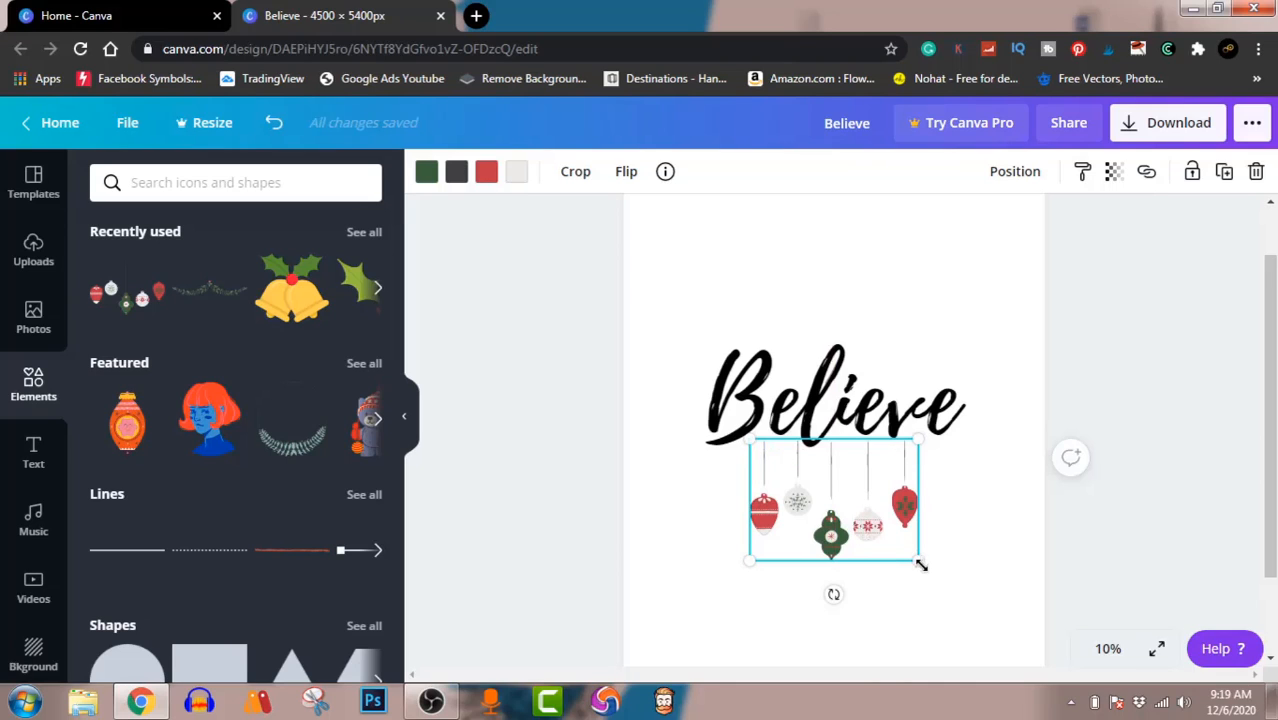
drag(942, 577, 973, 603)
drag(901, 486, 880, 477)
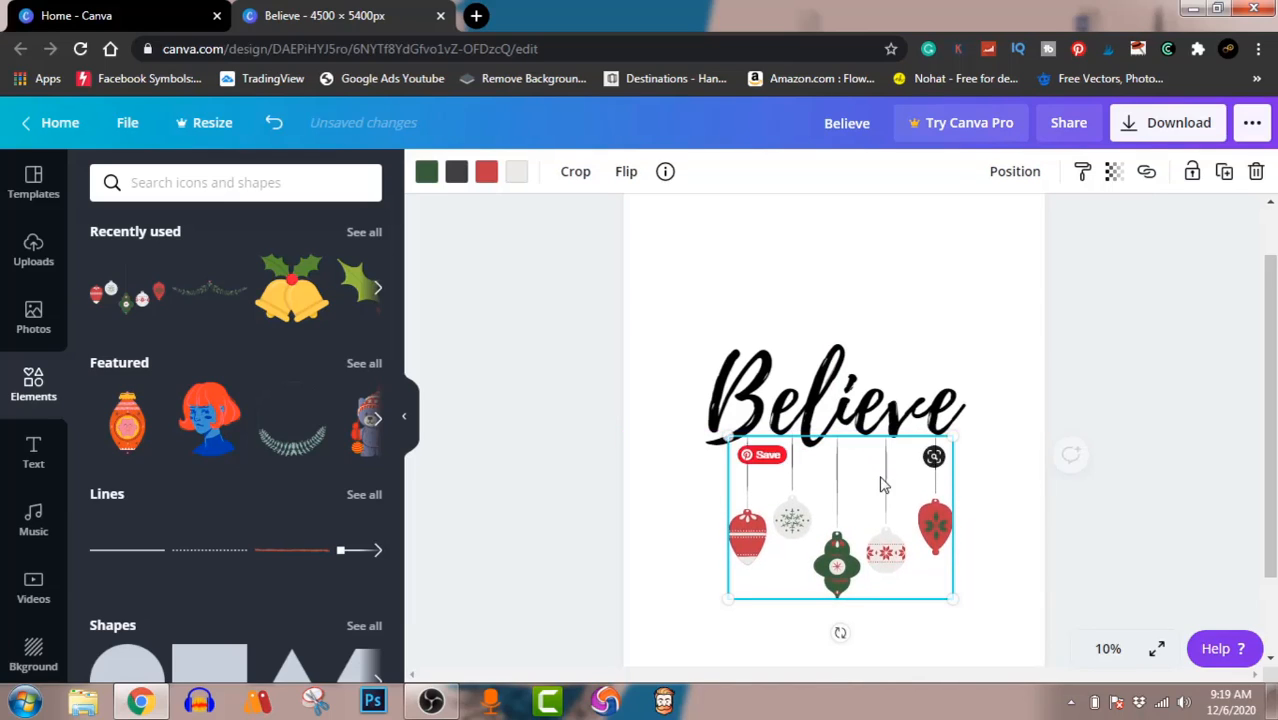
click(1153, 427)
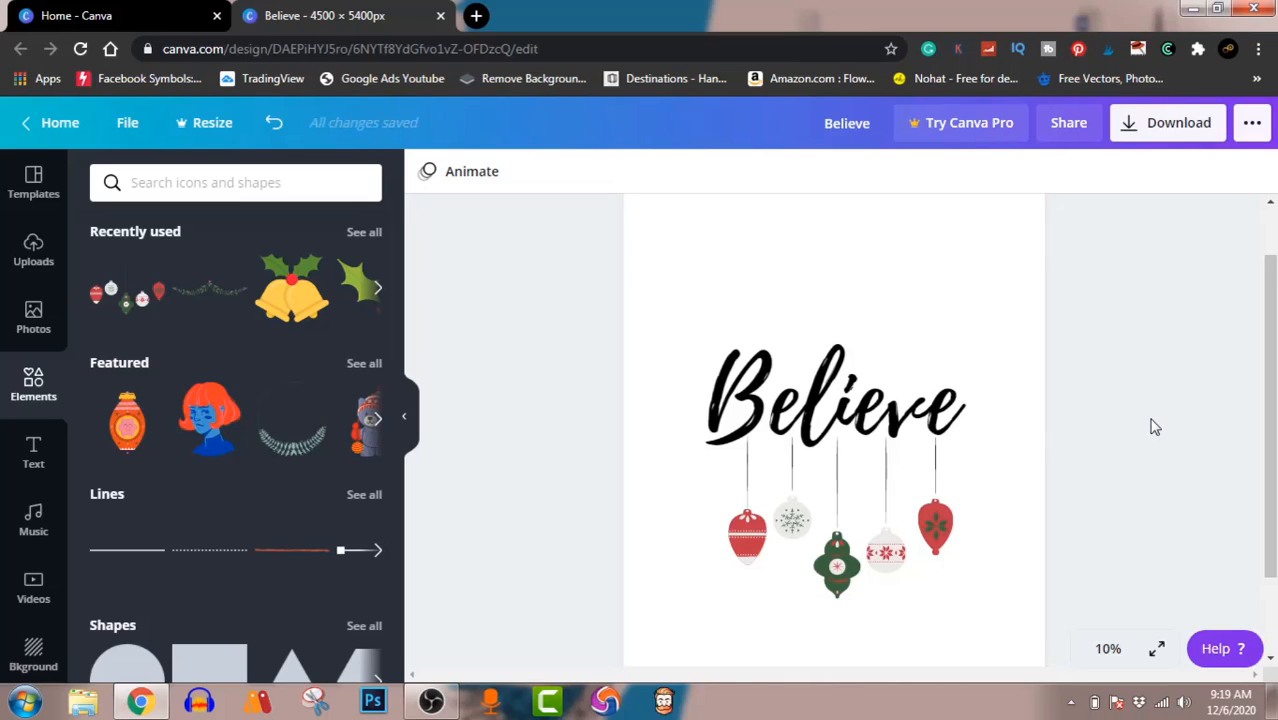
- Group the "Believe" text with the ornaments graphic and select the group
key(ctrl+a)
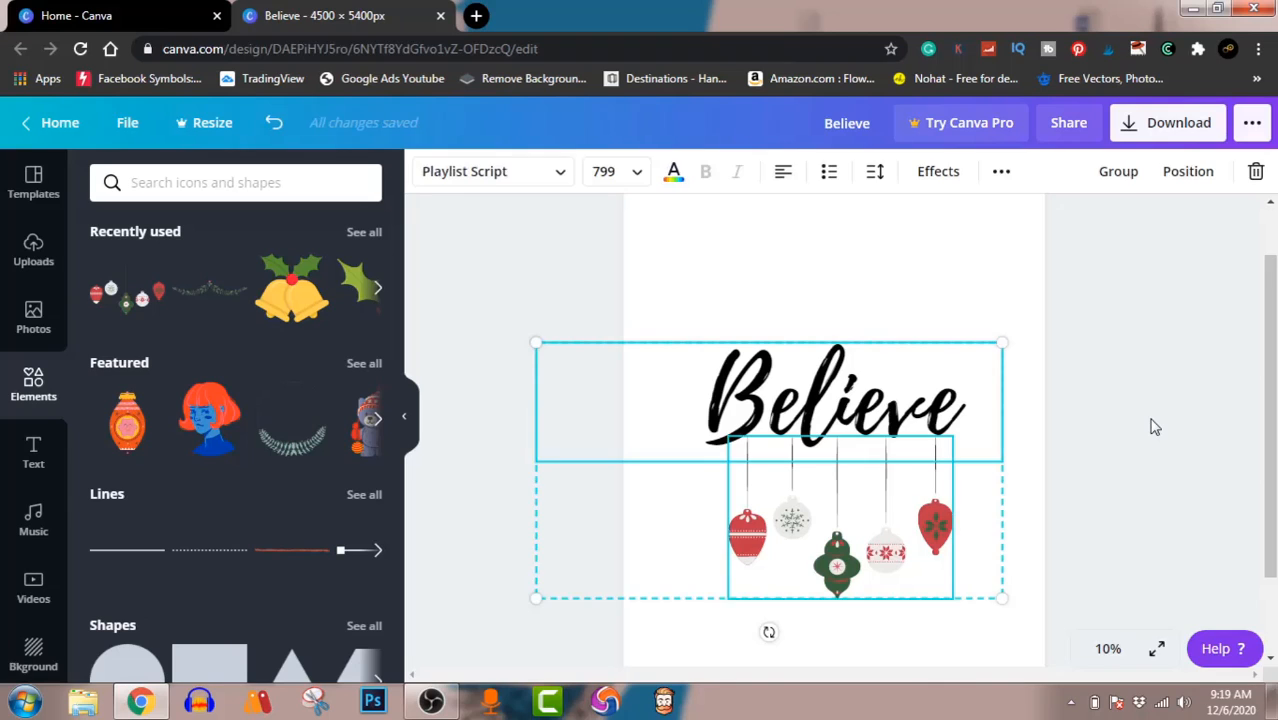
click(1118, 176)
click(1112, 417)
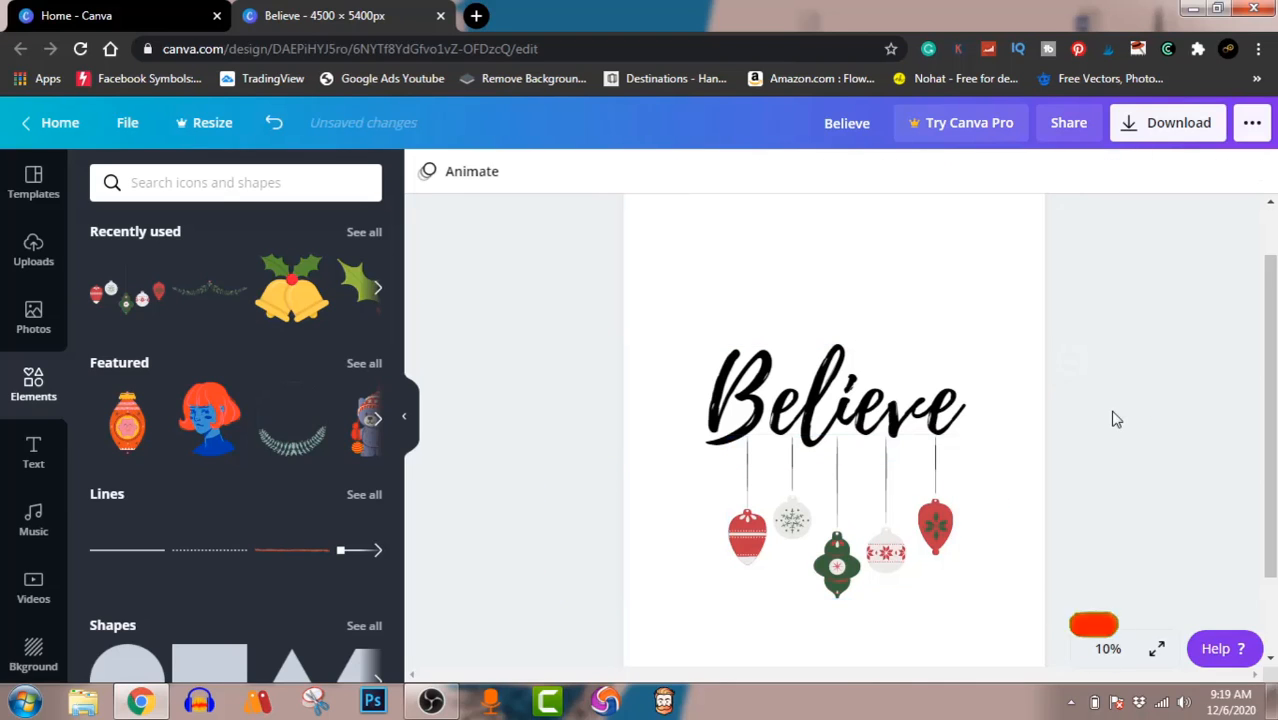
click(847, 517)
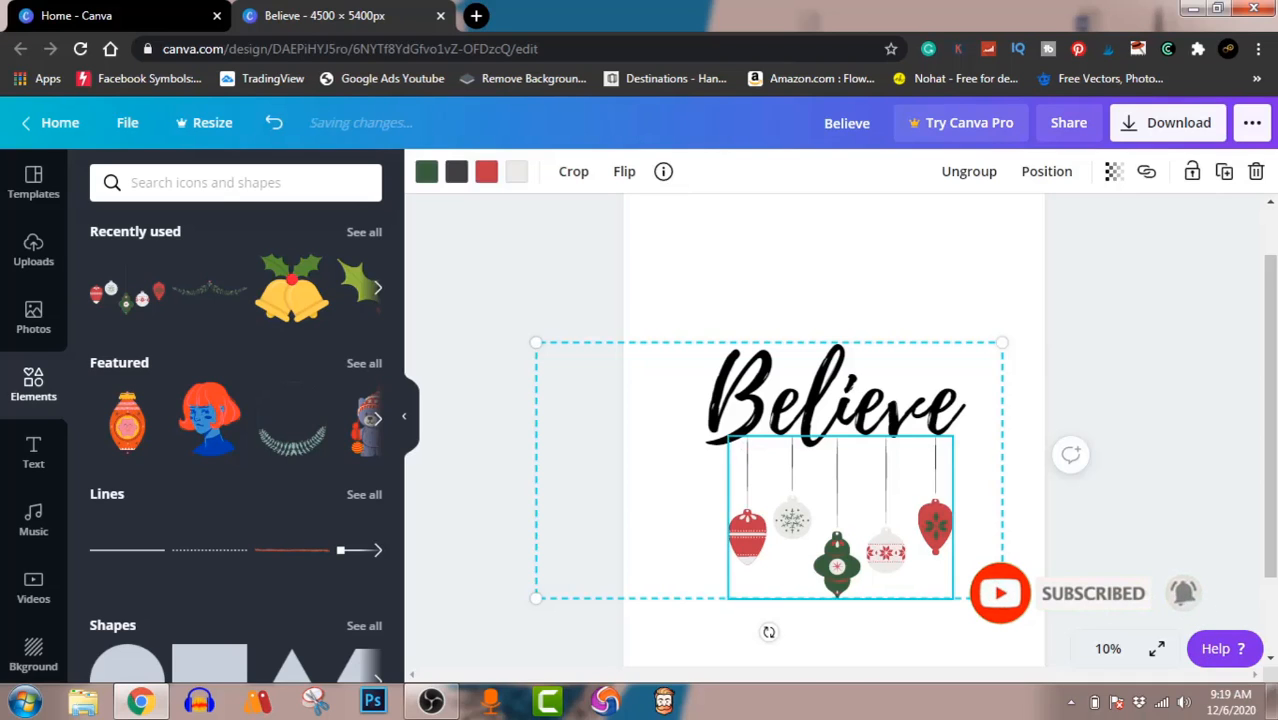
- Enlarge the grouped "Believe" text and ornaments until the text is about size 1092, and centre the group horizontally on the page
drag(1003, 598, 1082, 670)
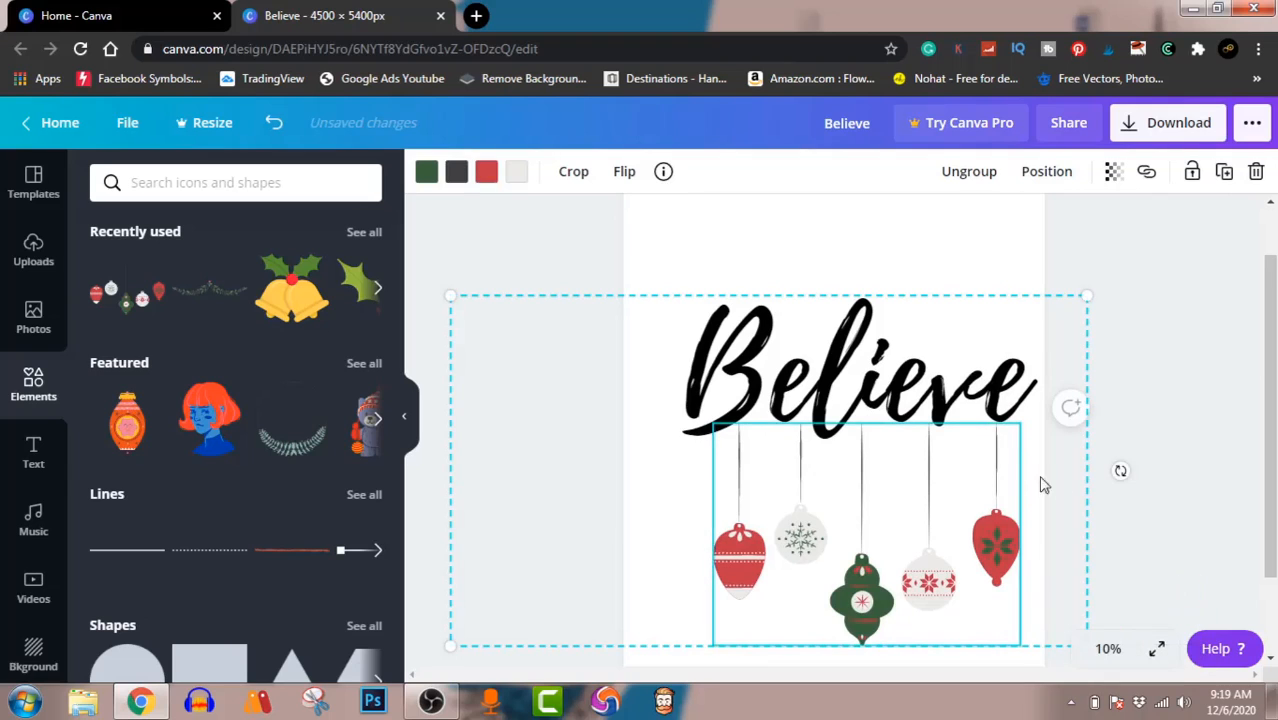
click(973, 356)
drag(973, 356, 971, 338)
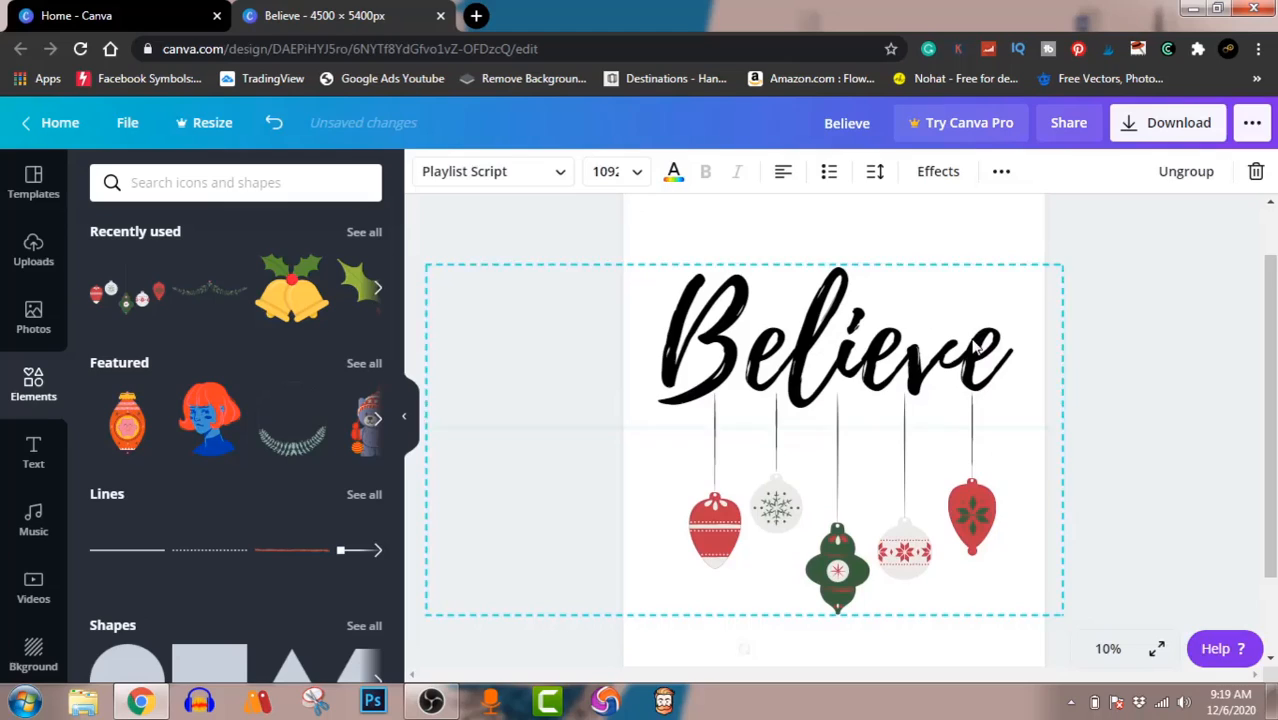
click(1180, 335)
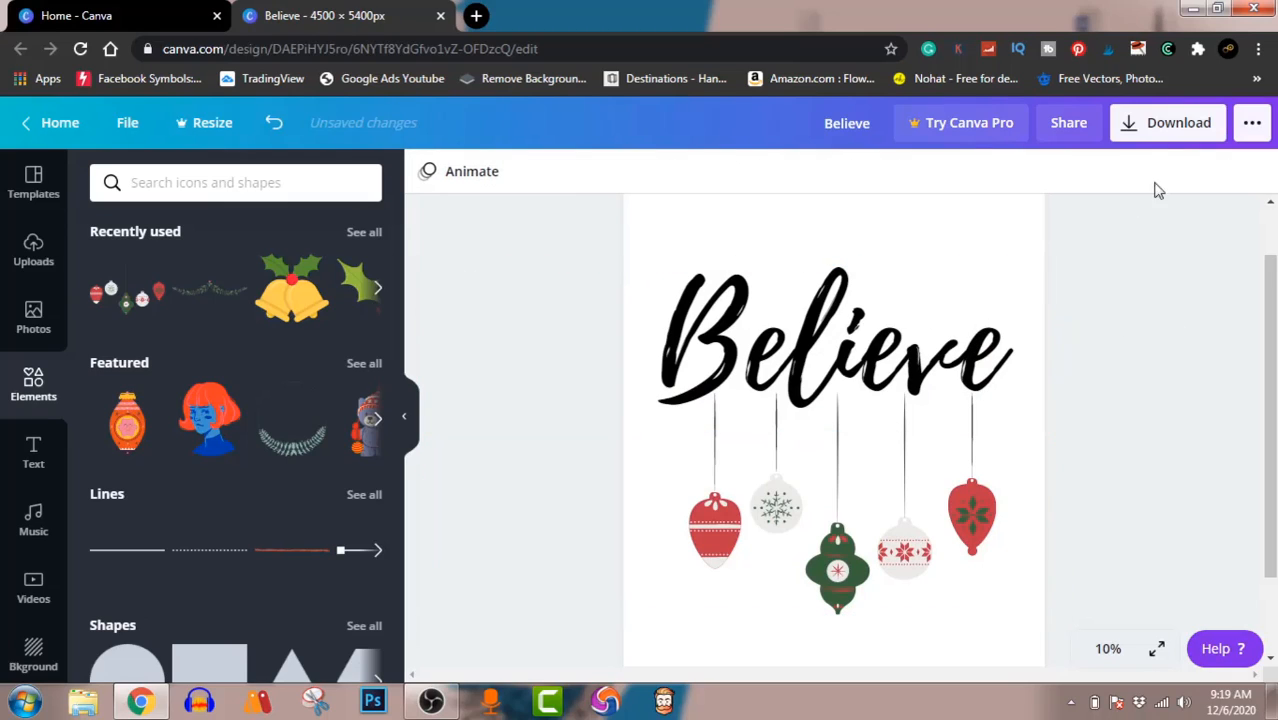
- Download the design as a 4500 × 5400 px PNG and dismiss the referral pop-up
click(1170, 130)
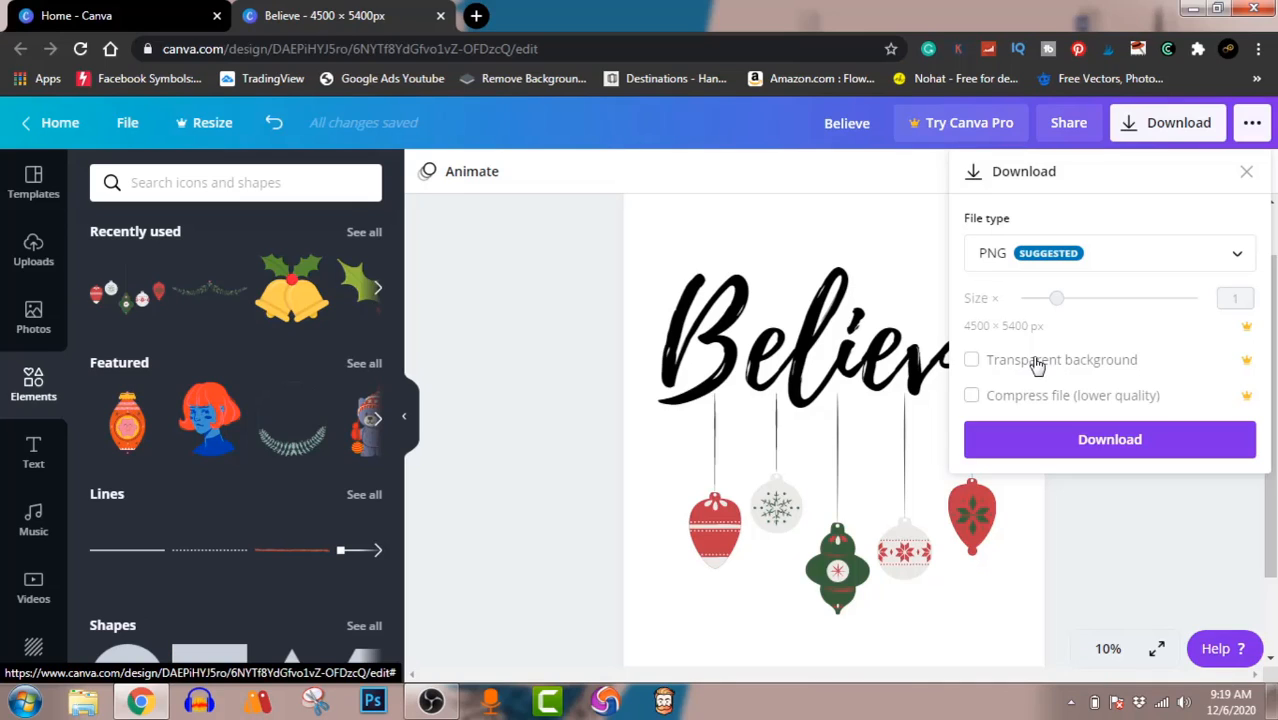
click(1116, 440)
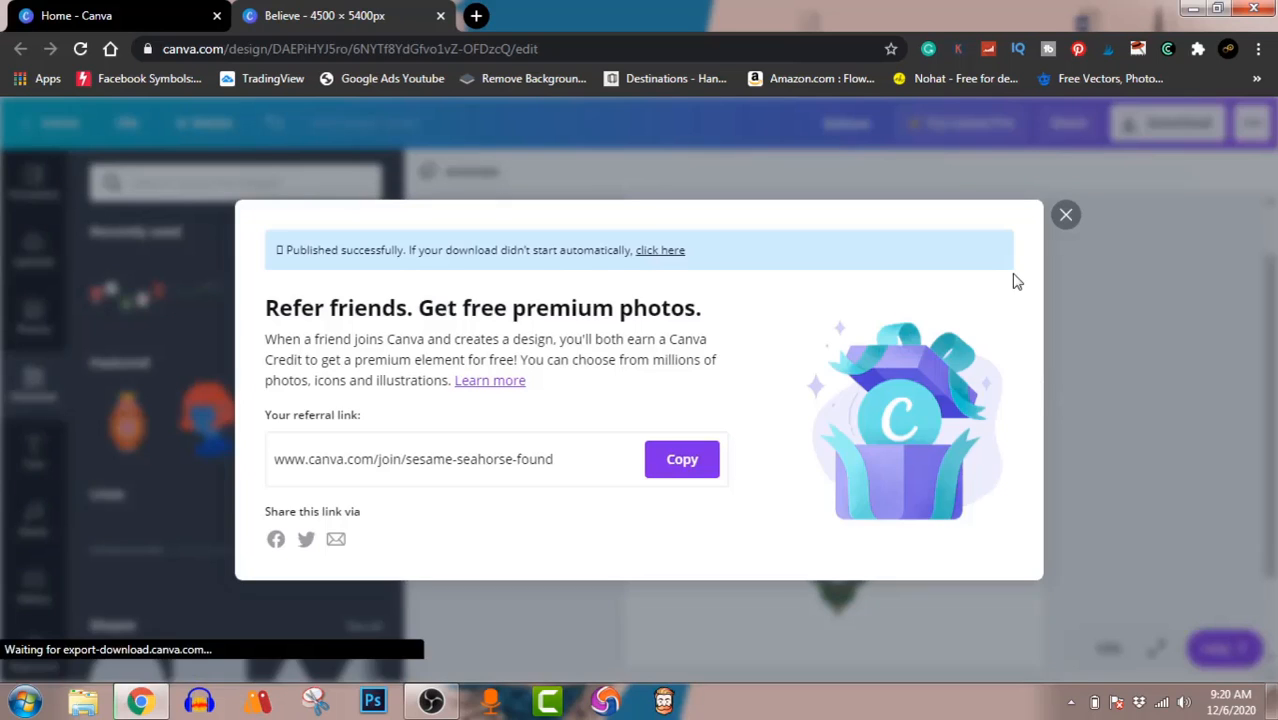
click(1063, 188)
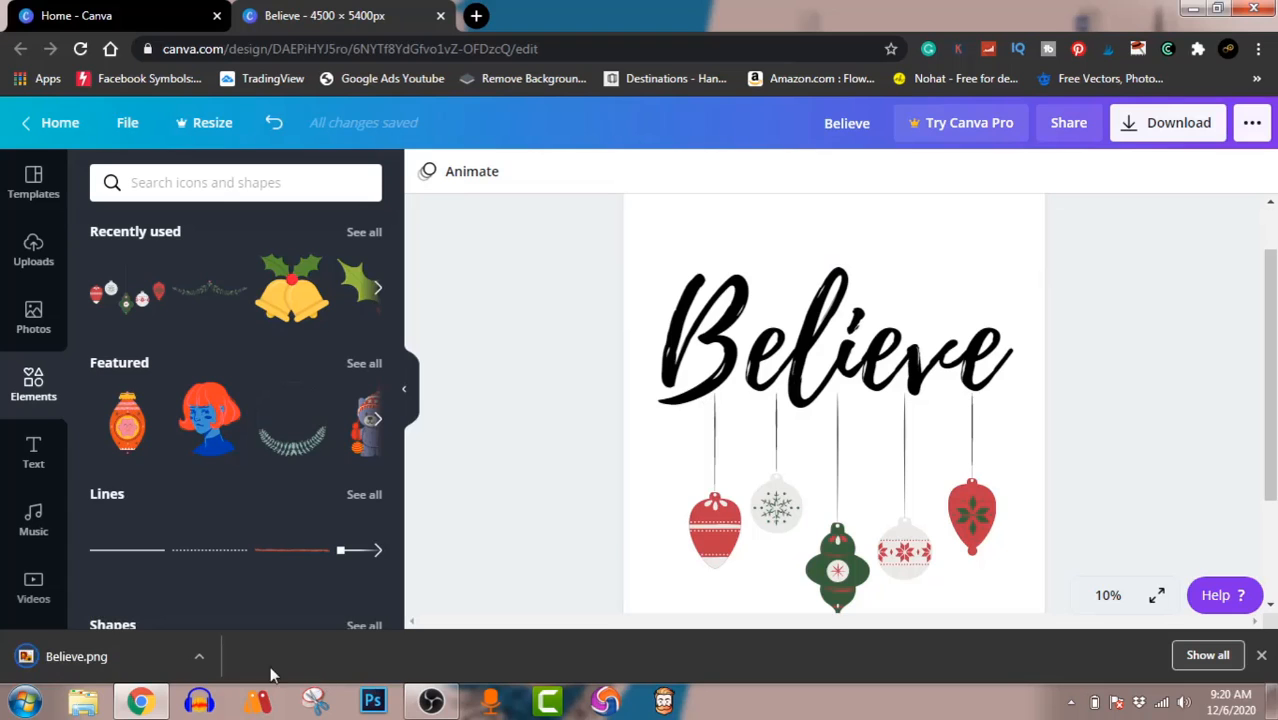
- Show the downloaded Believe.png in its folder and open it in Windows Photo Viewer to check the exported design
click(199, 656)
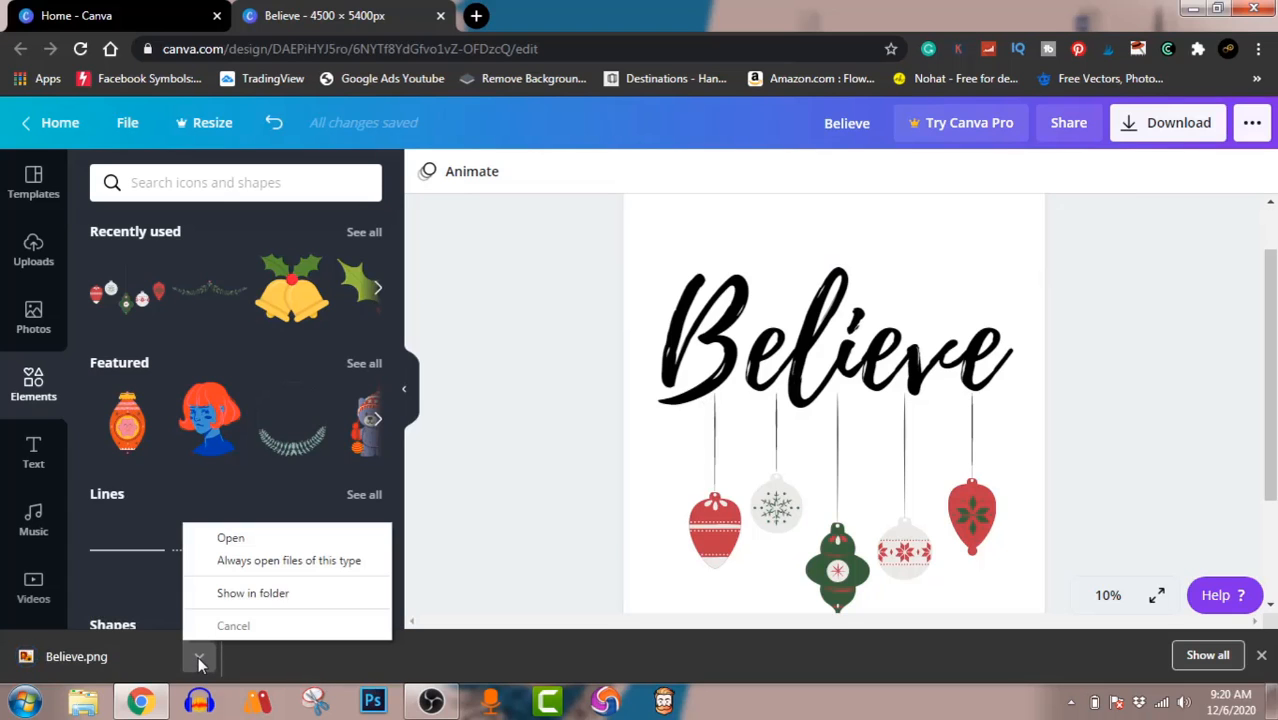
click(276, 600)
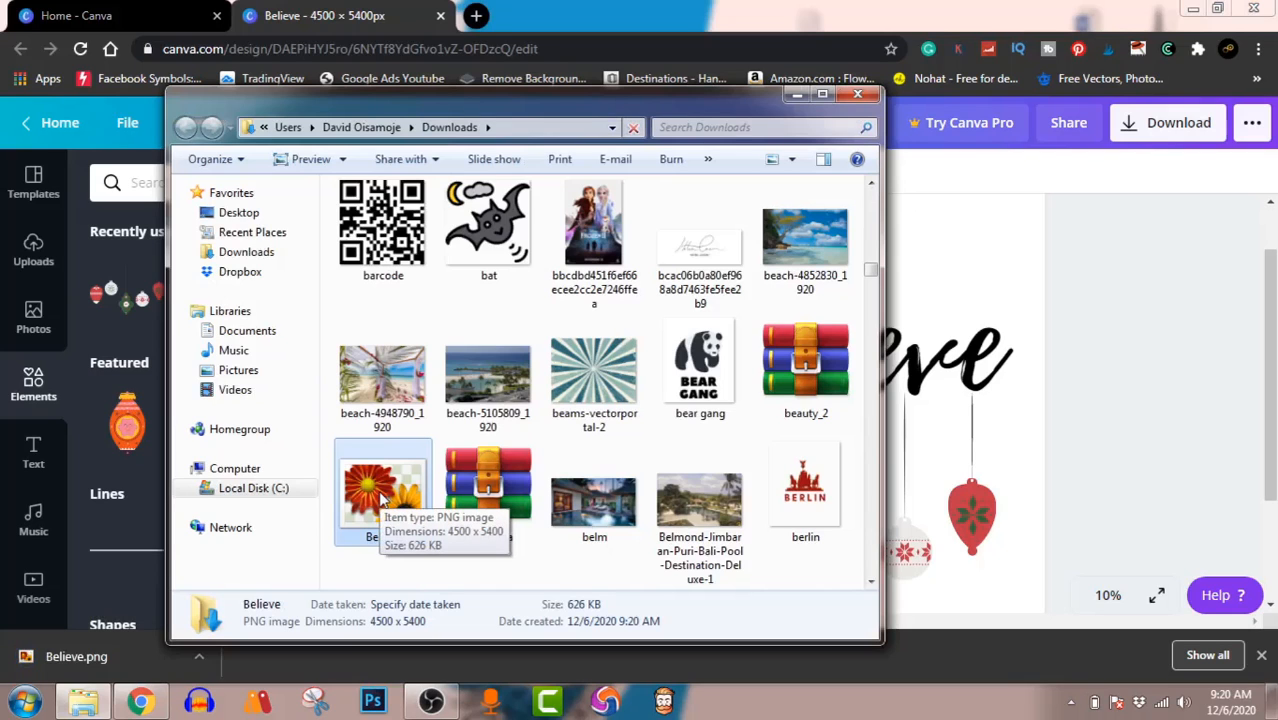
double_click(392, 485)
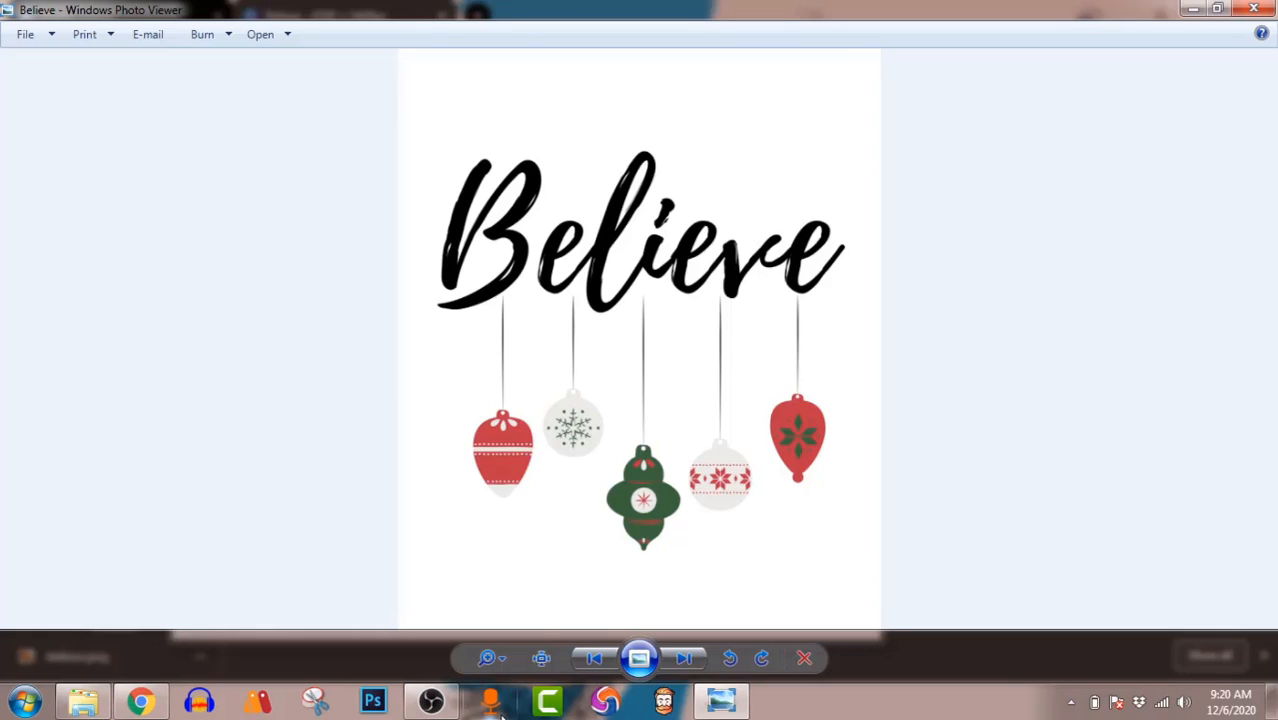
click(443, 705)
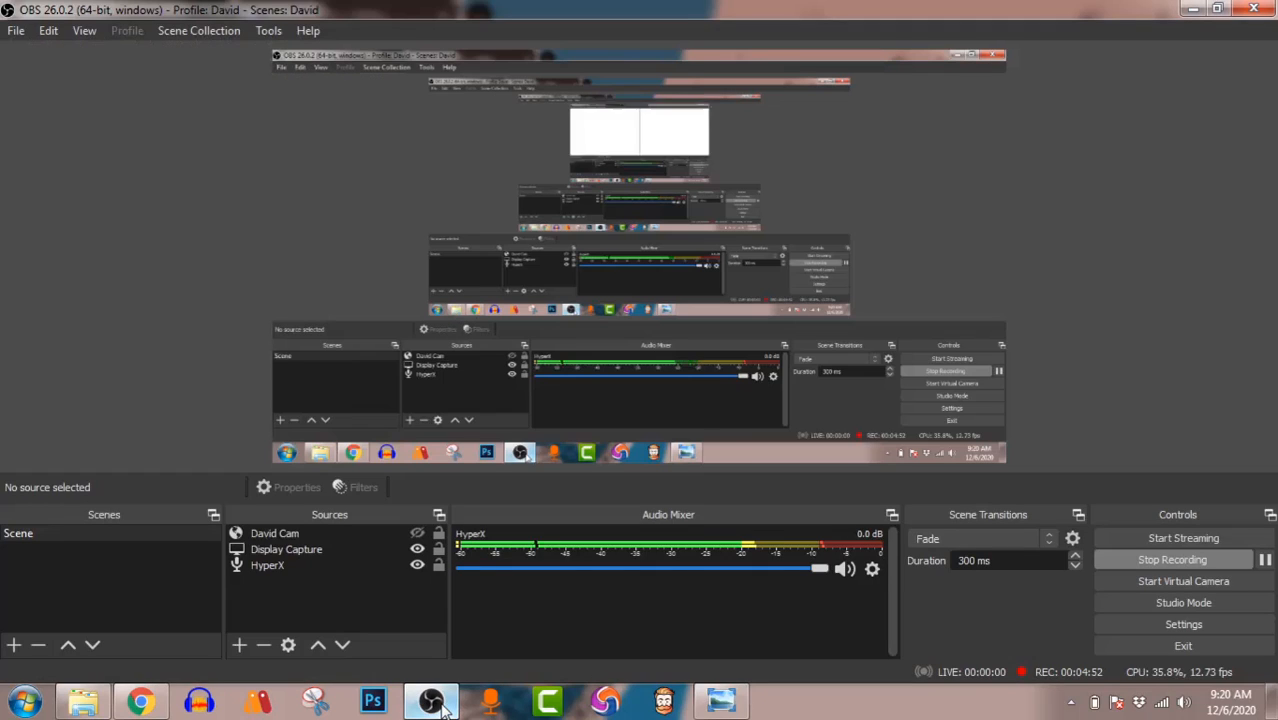